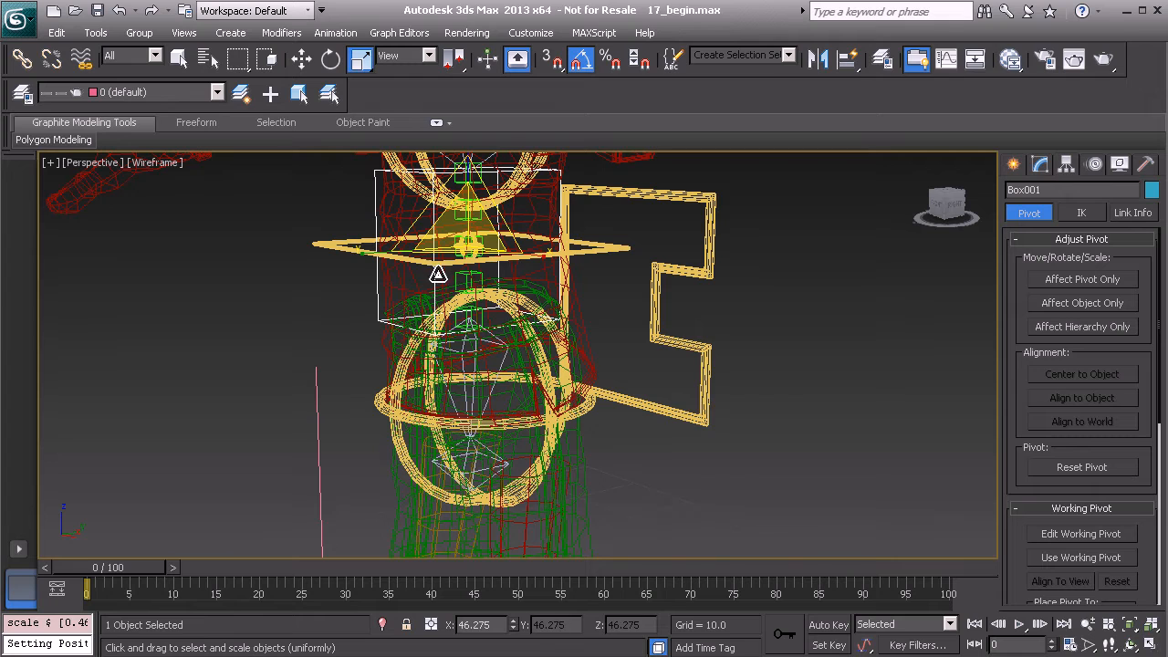
- Scale the box non-uniformly to about 50% in X and 36% in Y so it fits the character's waist
{"action": "middle_click_drag", "start_coordinate": [467, 248], "coordinate": [463, 251]}
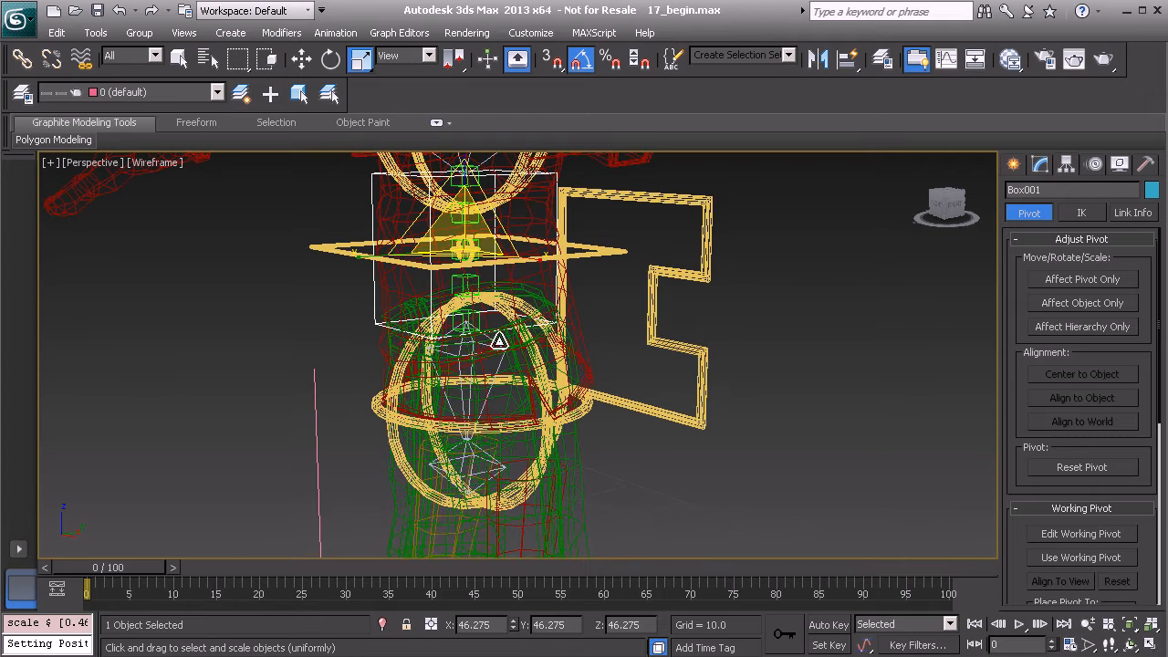
{"action": "middle_click_drag", "start_coordinate": [485, 316], "coordinate": [468, 336], "text": "alt"}
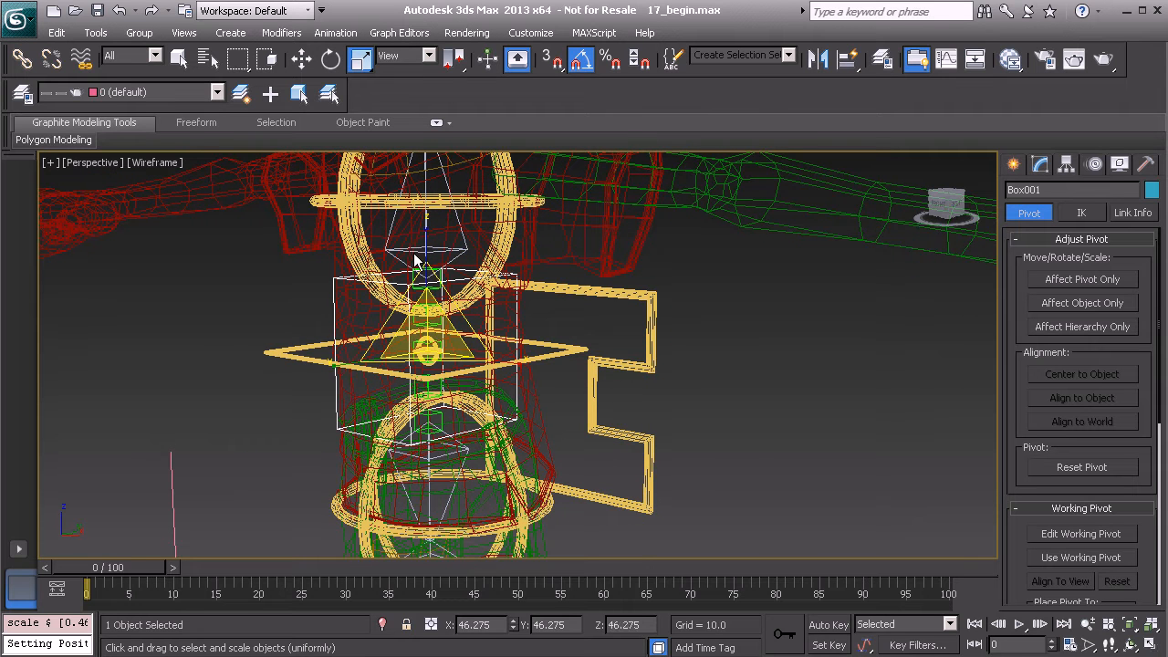
{"action": "middle_click_drag", "start_coordinate": [438, 340], "coordinate": [329, 347], "text": "alt"}
{"action": "left_click_drag", "start_coordinate": [314, 362], "coordinate": [332, 358]}
{"action": "middle_click_drag", "start_coordinate": [332, 358], "coordinate": [477, 356], "text": "alt"}
{"action": "left_click_drag", "start_coordinate": [546, 353], "coordinate": [551, 353]}
{"action": "middle_click_drag", "start_coordinate": [546, 354], "coordinate": [531, 345], "text": "alt"}
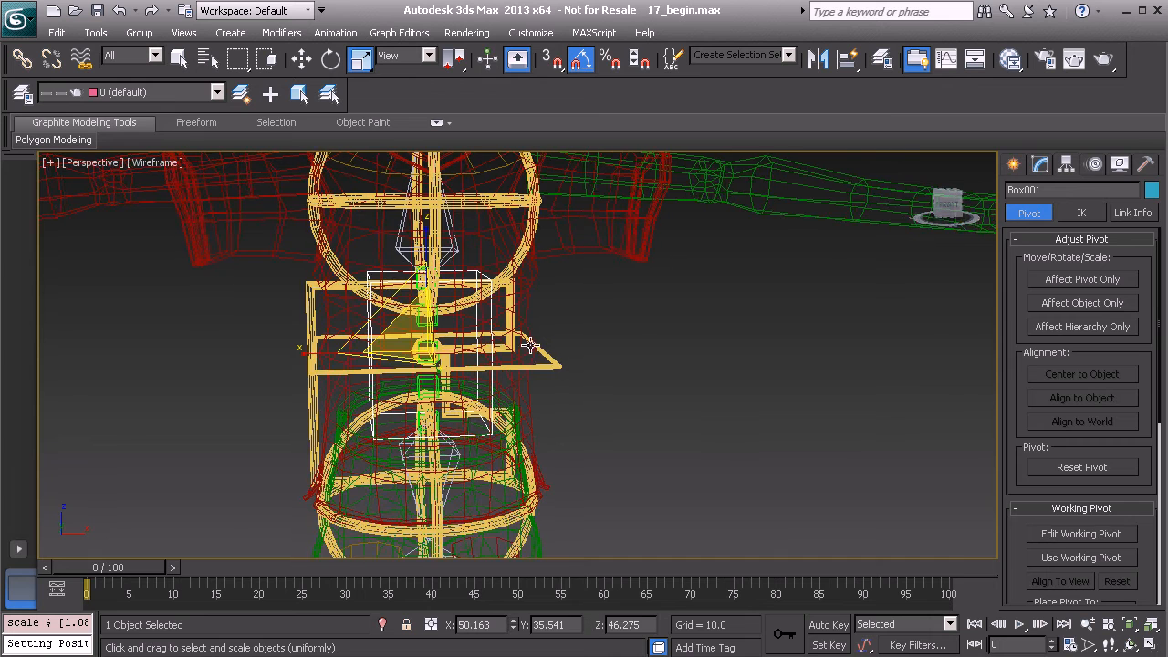
- Set the box's segments to 2 in length, 2 in width and 5 in height
{"action": "left_click", "coordinate": [1041, 164]}
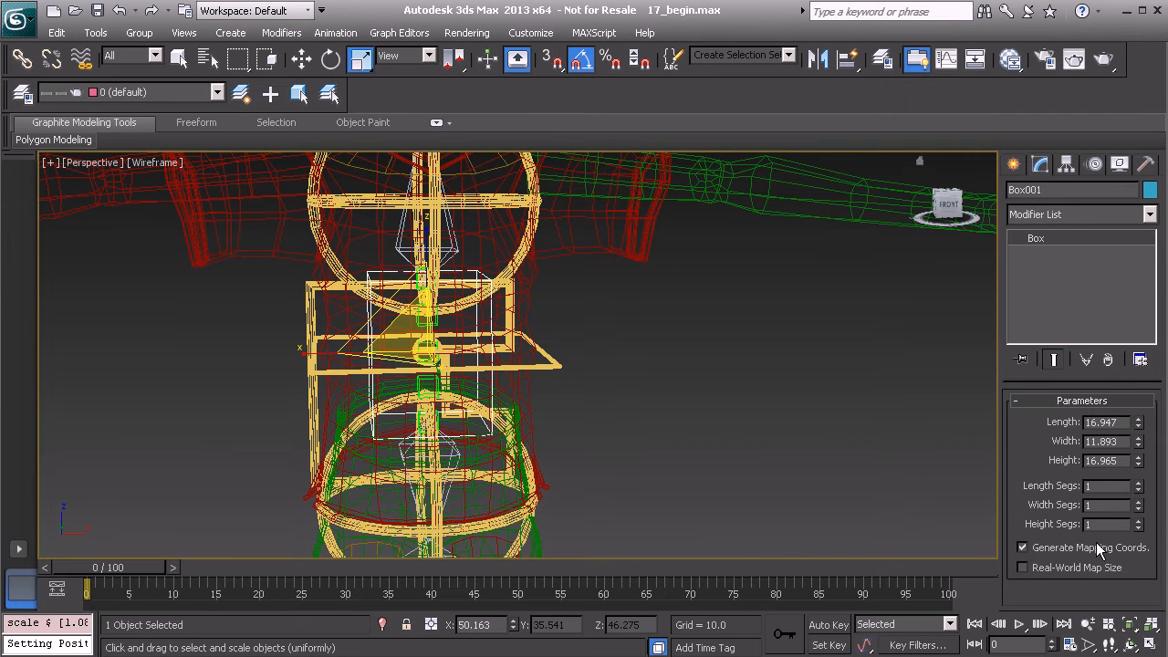
{"action": "key", "text": "Return"}
{"action": "left_click", "coordinate": [1139, 502]}
{"action": "left_click", "coordinate": [1138, 483]}
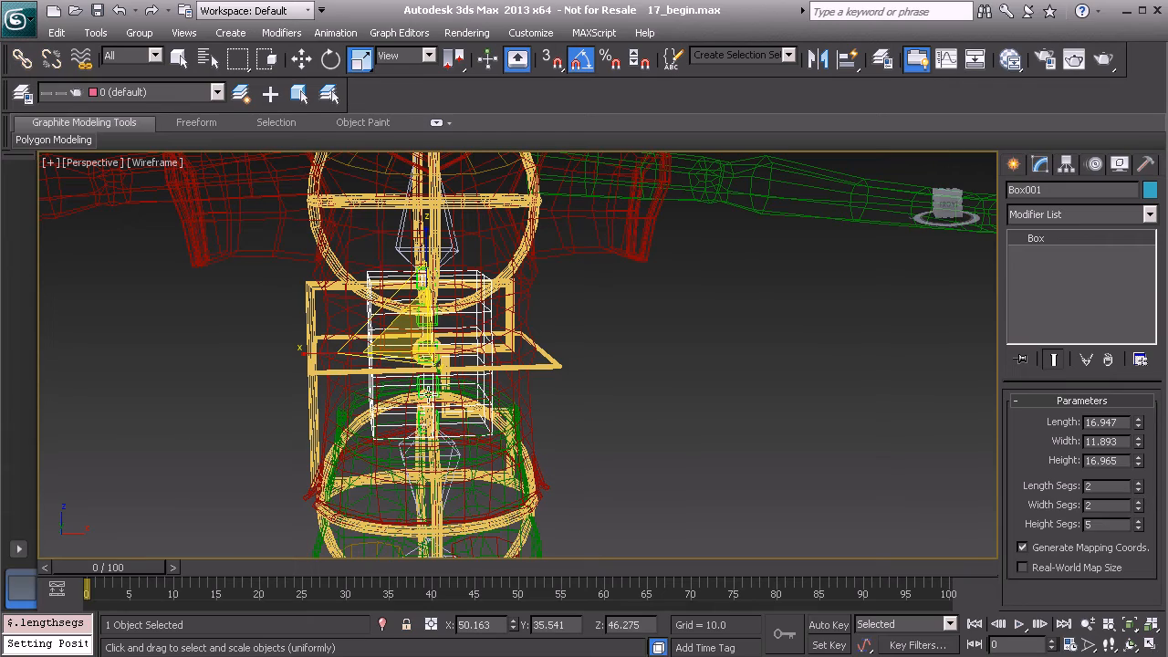
{"action": "middle_click_drag", "start_coordinate": [358, 329], "coordinate": [461, 291], "text": "alt"}
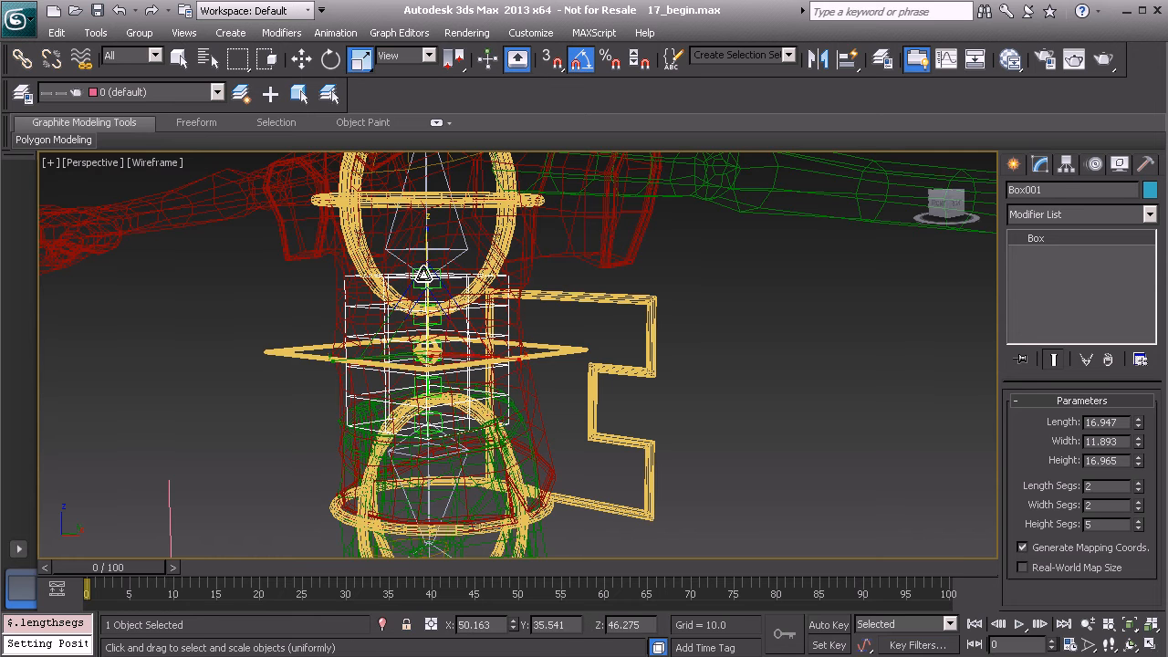
{"action": "middle_click_drag", "start_coordinate": [414, 311], "coordinate": [439, 320], "text": "alt"}
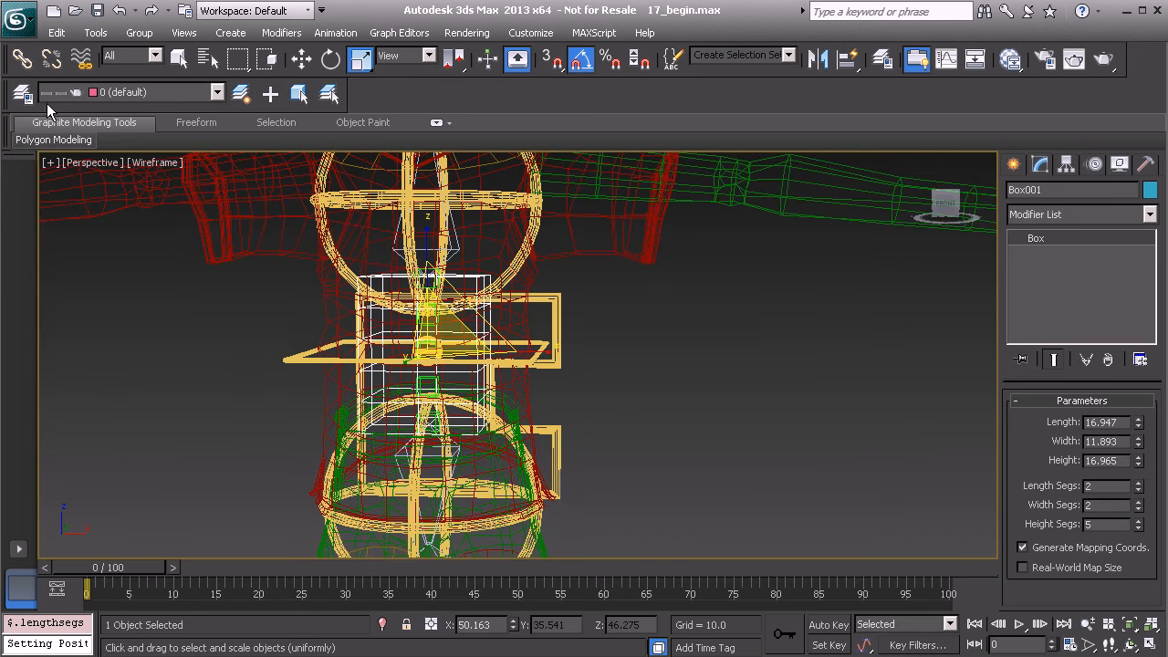
- Hide the Model layer in the layer manager so only the rig and the box are displayed
{"action": "left_click", "coordinate": [22, 93]}
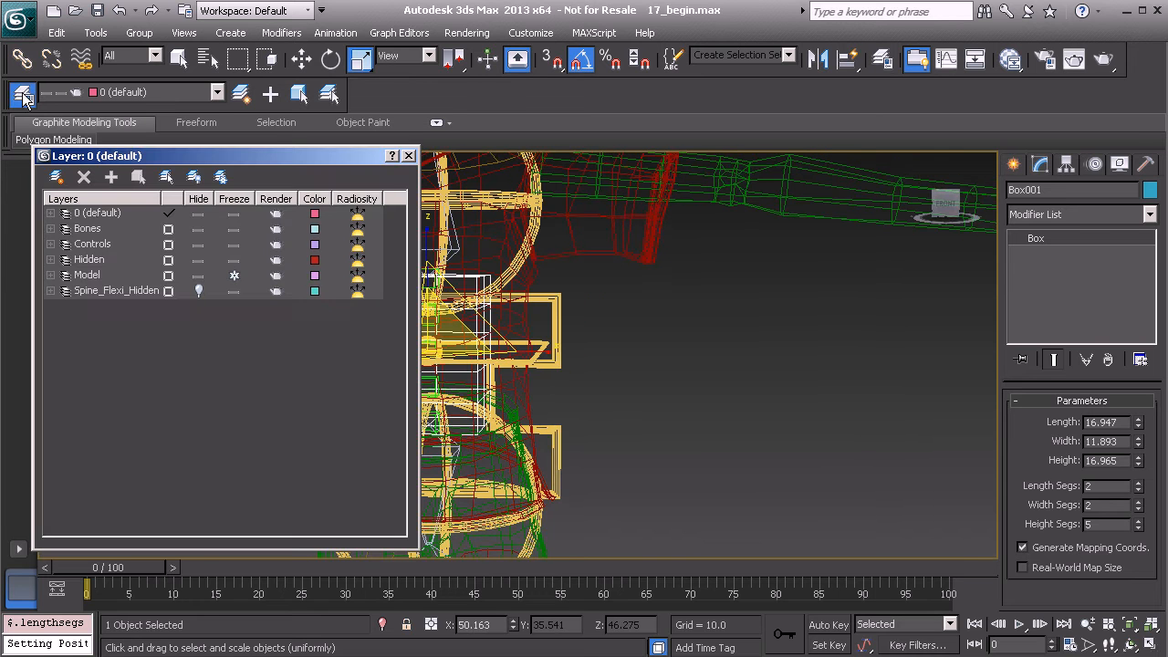
{"action": "left_click", "coordinate": [197, 277]}
{"action": "middle_click_drag", "start_coordinate": [499, 248], "coordinate": [604, 249]}
{"action": "middle_click_drag", "start_coordinate": [745, 303], "coordinate": [796, 284], "text": "alt"}
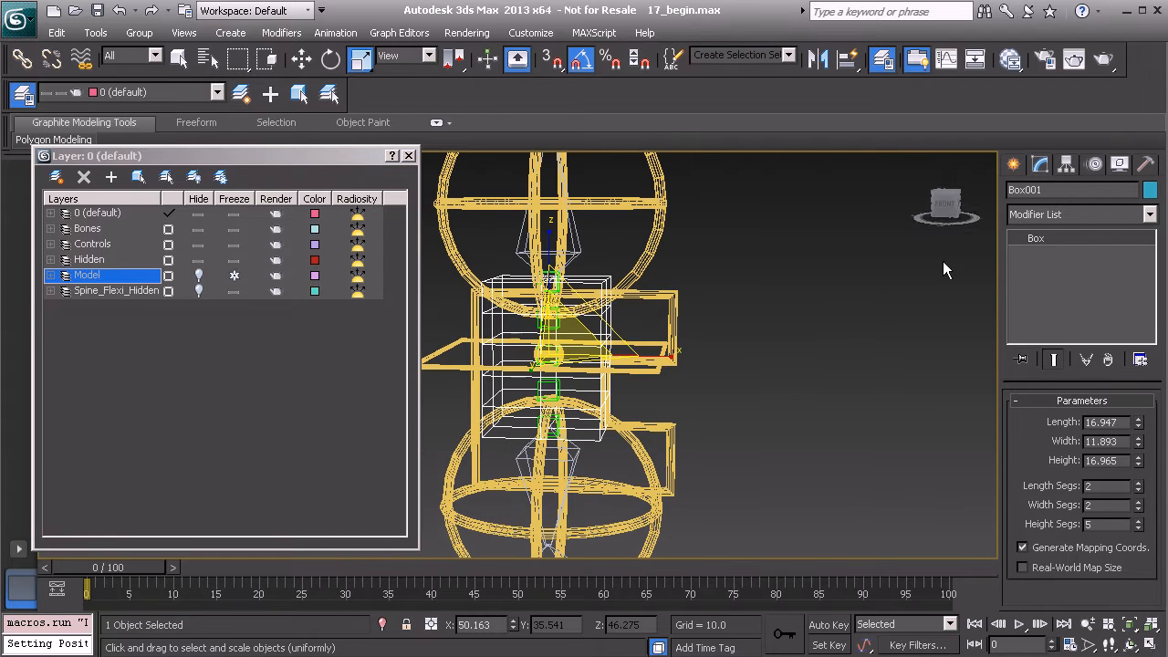
- Apply a Skin modifier to the box
{"action": "left_click", "coordinate": [1095, 213]}
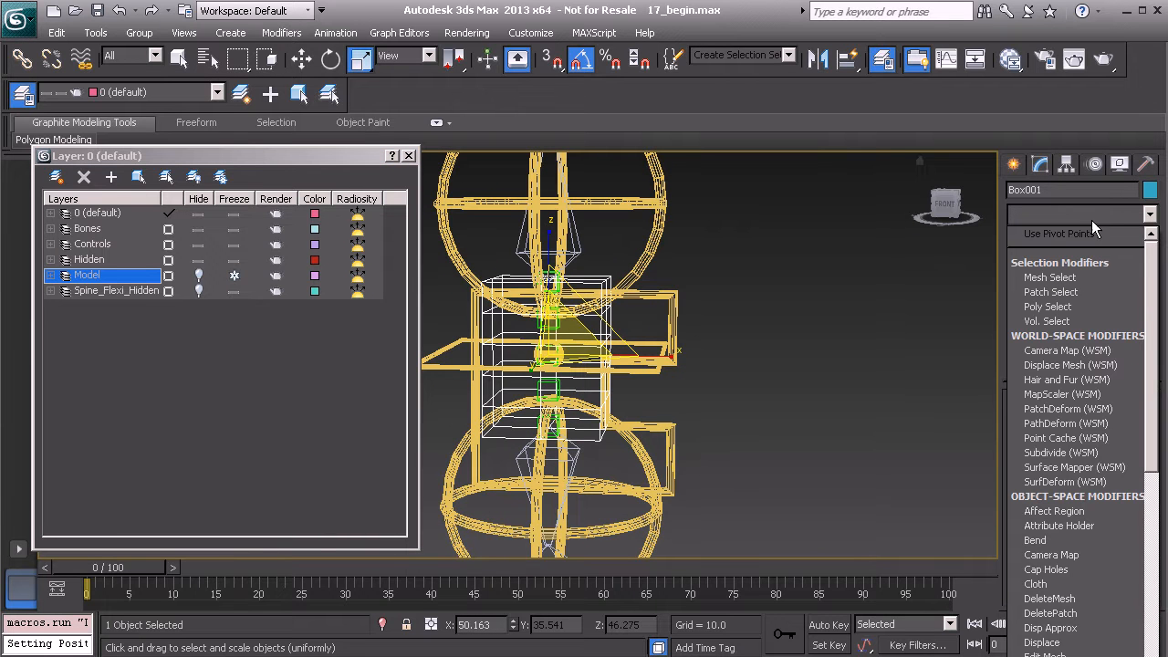
{"action": "scroll", "coordinate": [1066, 363], "scroll_direction": "down", "scroll_amount": 20}
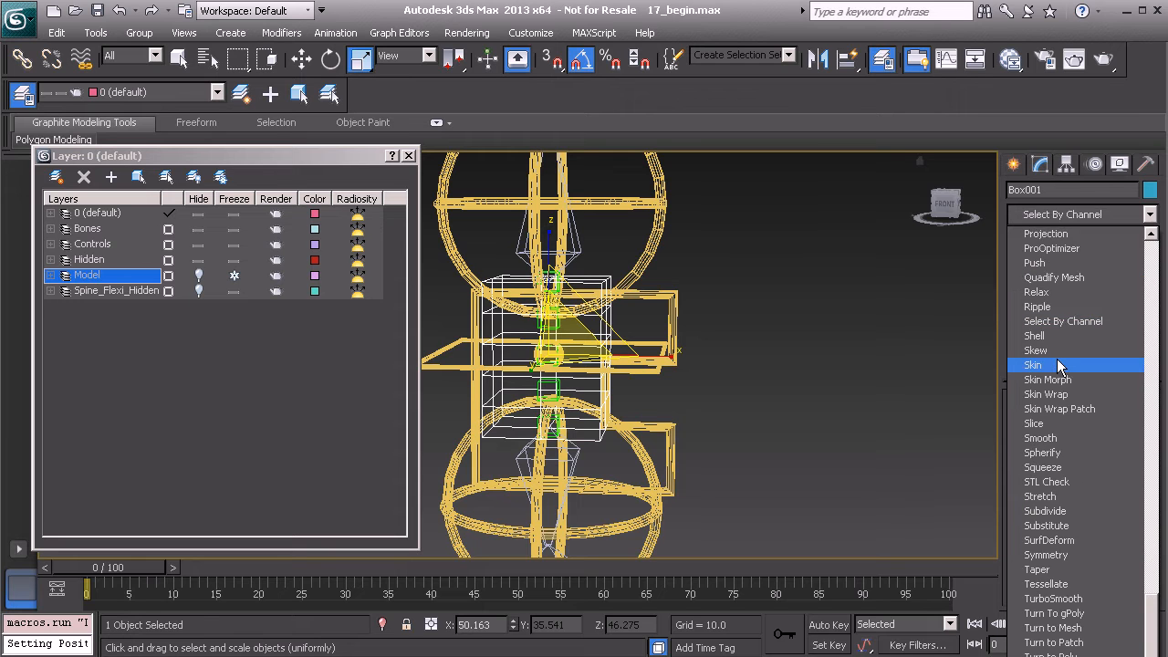
{"action": "left_click", "coordinate": [1058, 364]}
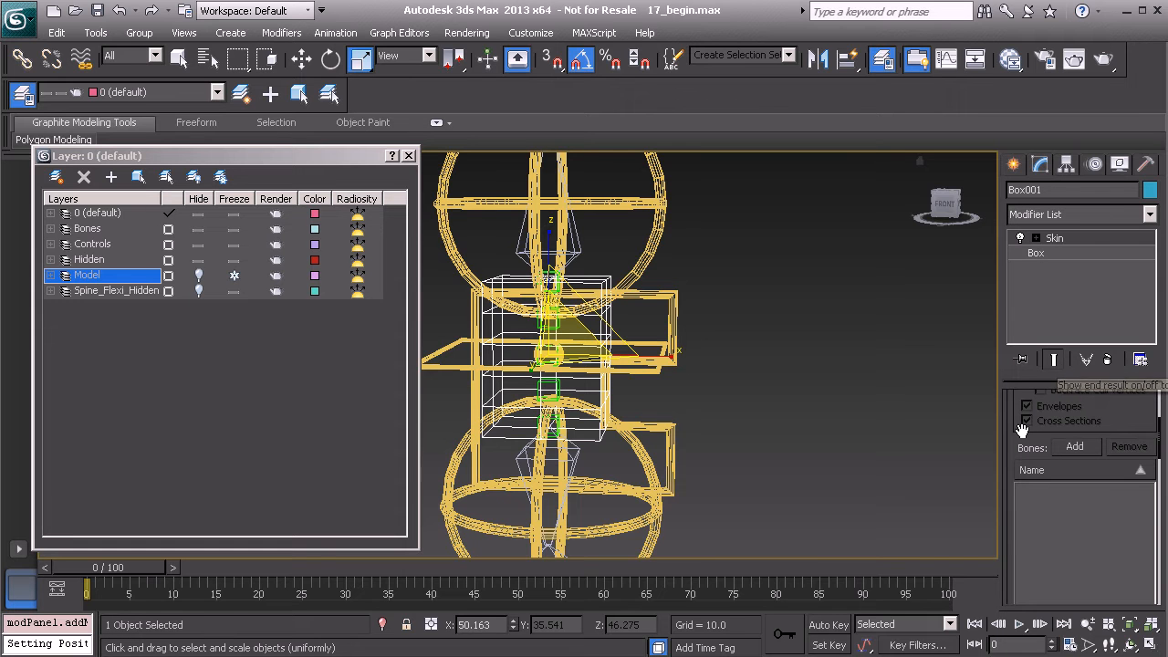
- Filter the bone list by *Bone* and add Spine_Flexi_Bone_A01 through Spine_Flexi_Bone_E01 to the box's Skin modifier
{"action": "scroll", "coordinate": [1085, 417], "scroll_direction": "down", "scroll_amount": 2}
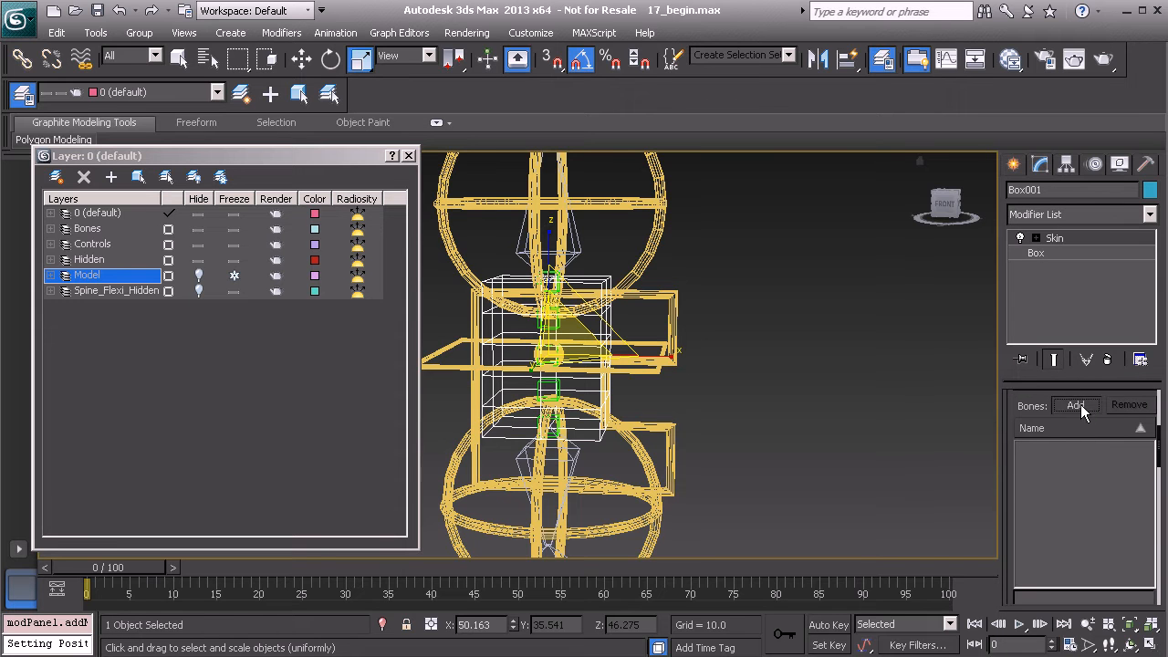
{"action": "left_click", "coordinate": [1077, 406]}
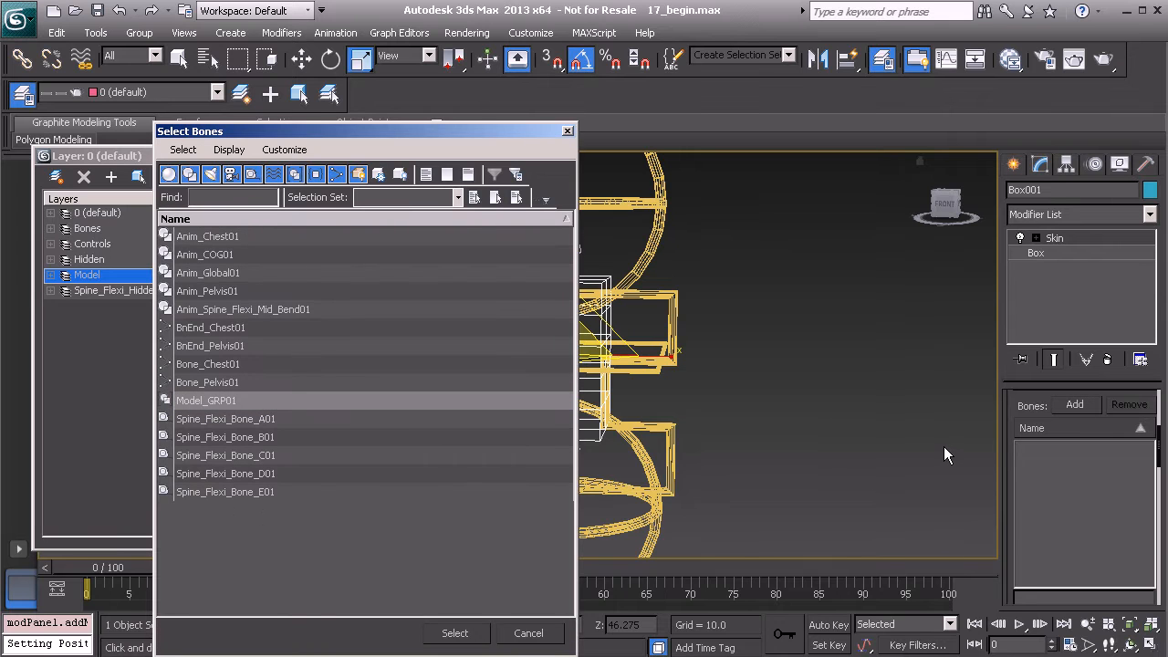
{"action": "left_click_drag", "start_coordinate": [328, 128], "coordinate": [338, 64]}
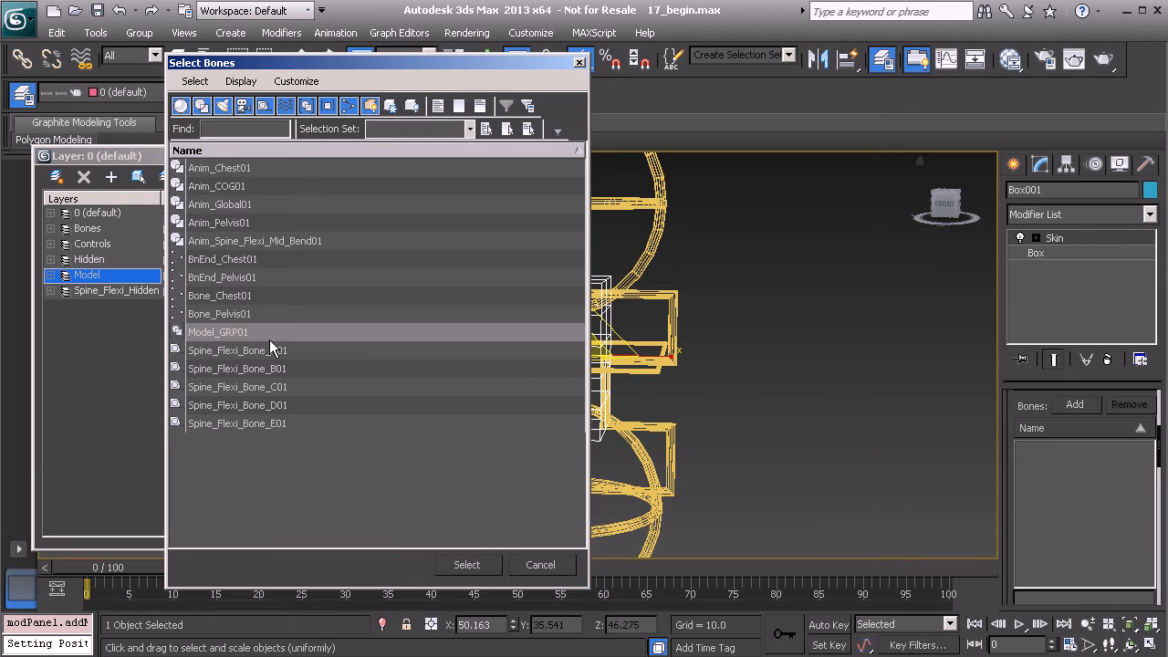
{"action": "left_click", "coordinate": [227, 129]}
{"action": "type", "text": "*"}
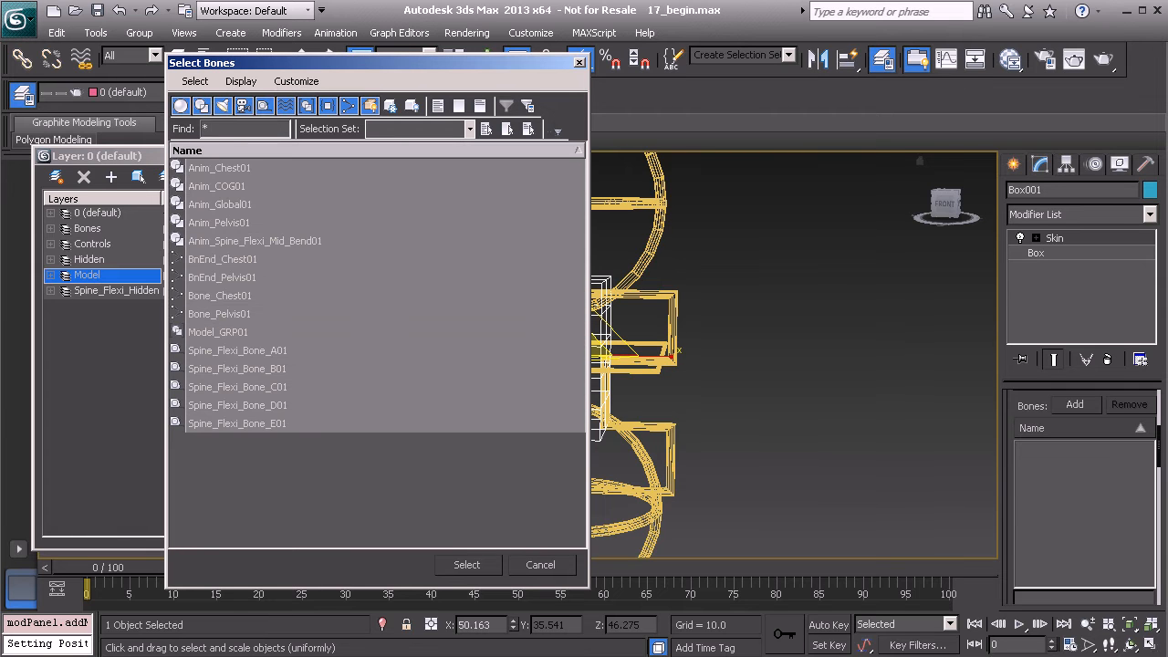
{"action": "type", "text": "Bone*"}
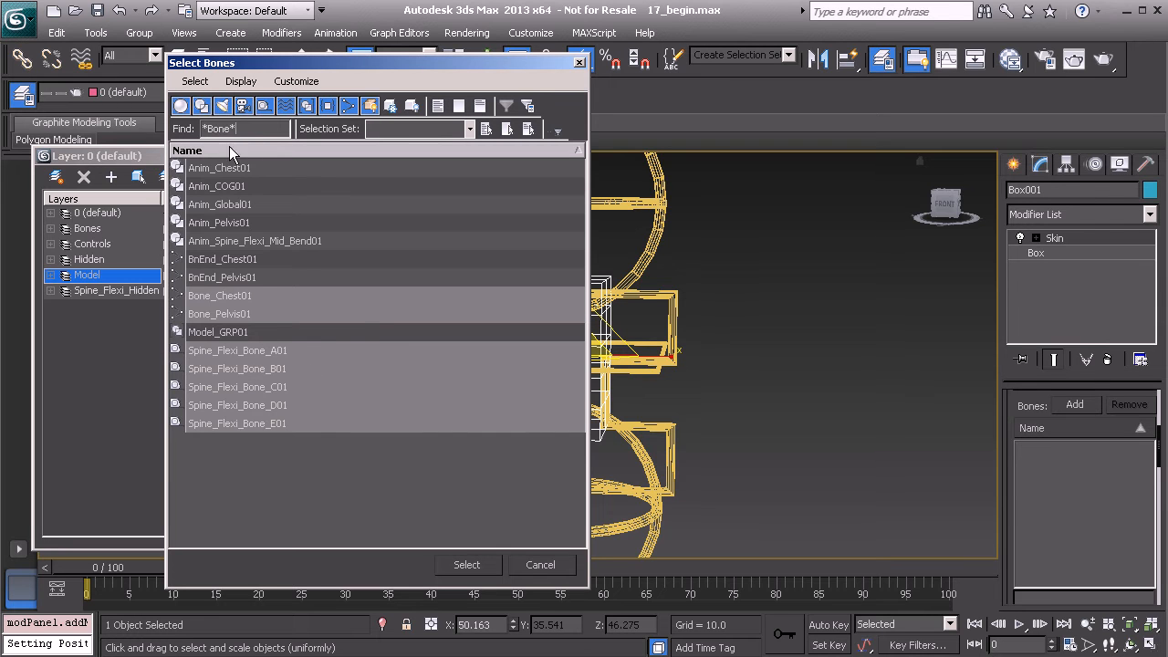
{"action": "left_click", "coordinate": [244, 352]}
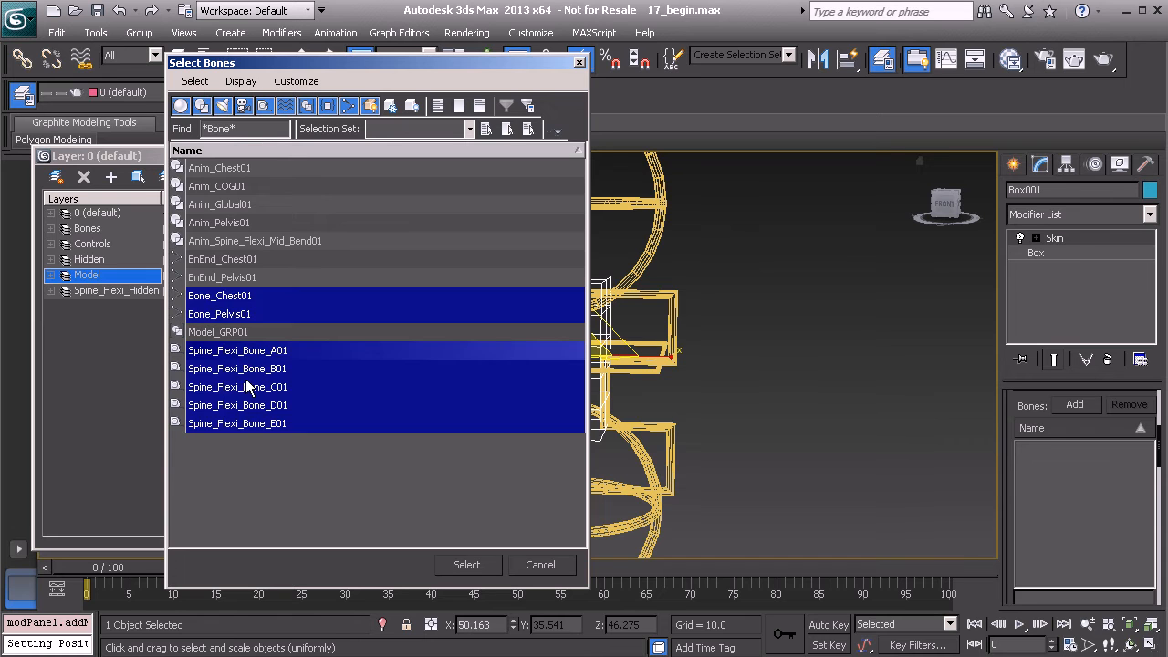
{"action": "left_click", "coordinate": [245, 424], "text": "shift"}
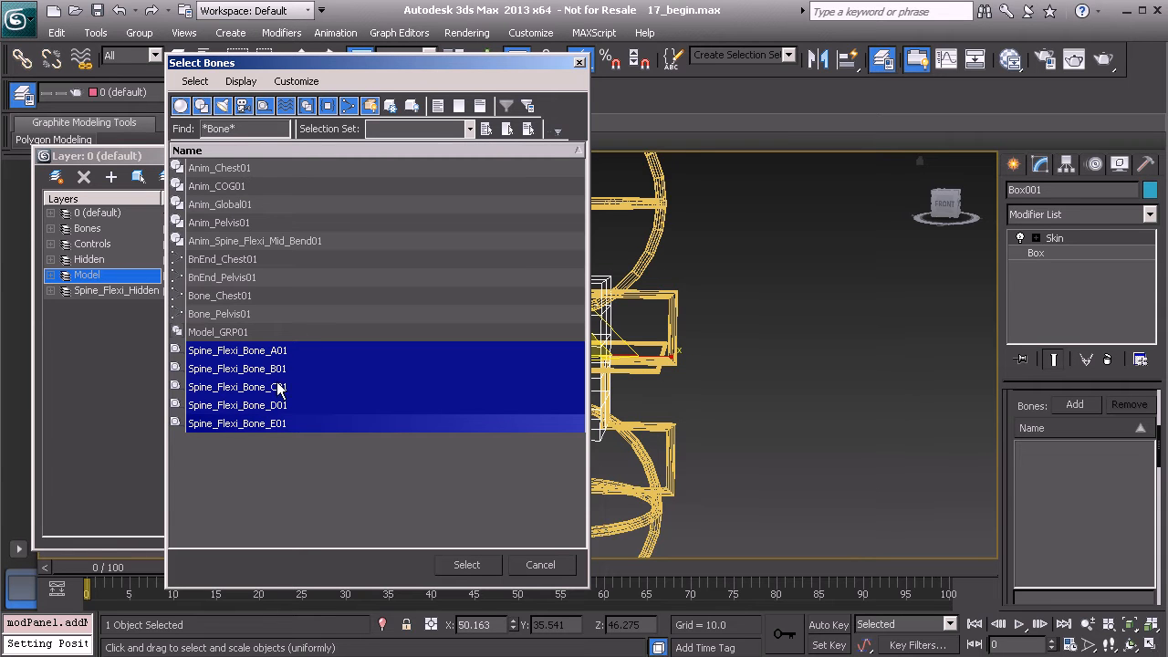
{"action": "left_click", "coordinate": [466, 565]}
- Switch the perspective view to shaded display and close the layer manager
{"action": "mouse_move", "coordinate": [572, 372]}
{"action": "middle_mouse_down"}
{"action": "mouse_move", "coordinate": [599, 390]}
{"action": "mouse_move", "coordinate": [623, 379]}
{"action": "middle_mouse_up"}
{"action": "key", "text": "F3"}
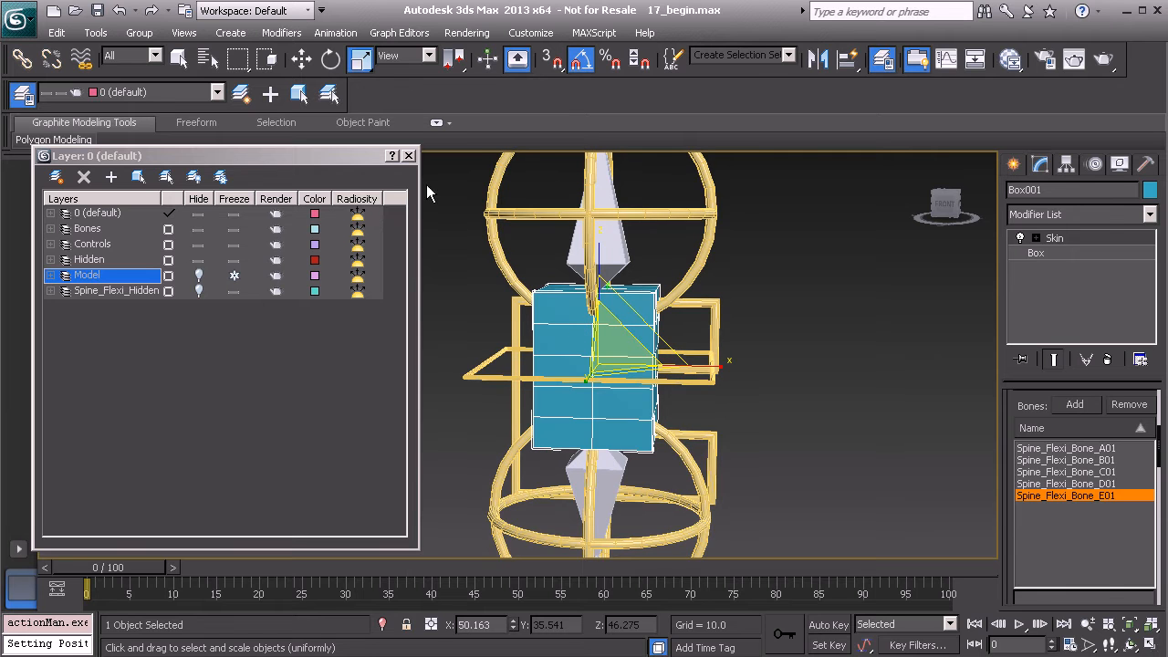
{"action": "left_click", "coordinate": [408, 155]}
{"action": "middle_click_drag", "start_coordinate": [508, 266], "coordinate": [365, 294]}
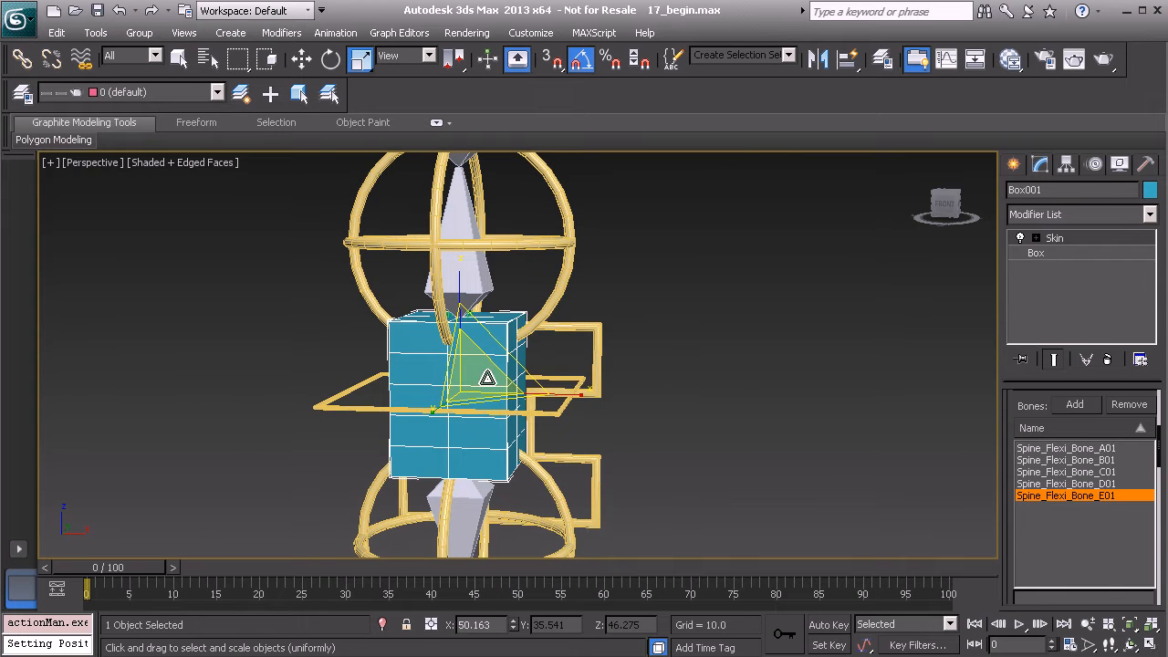
- Test the skinned box by rotating the chest control to twist the spine and moving it up to stretch it
{"action": "left_click", "coordinate": [567, 247]}
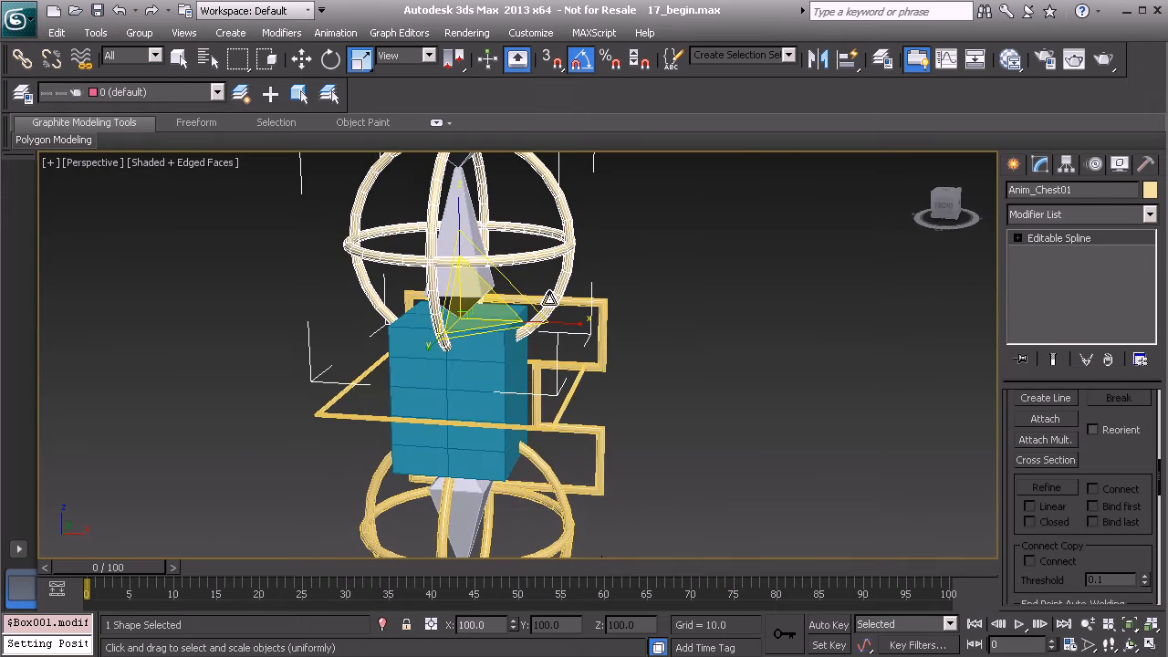
{"action": "key", "text": "e"}
{"action": "left_click_drag", "start_coordinate": [484, 325], "coordinate": [383, 282]}
{"action": "scroll", "coordinate": [539, 354], "scroll_direction": "down", "scroll_amount": 3}
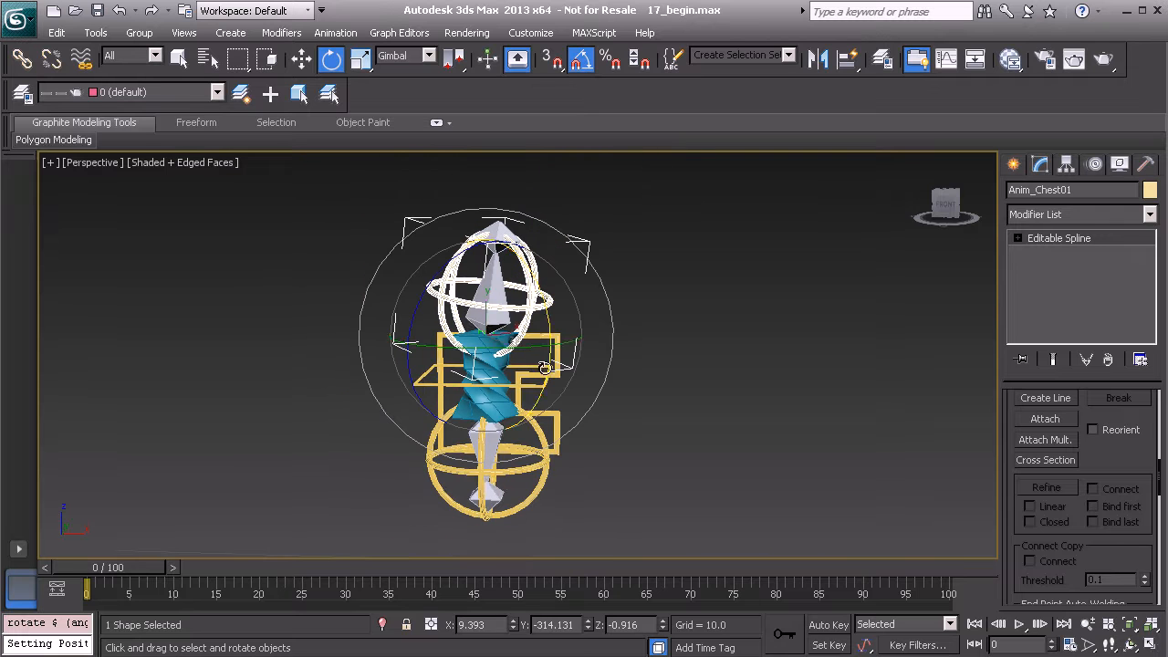
{"action": "key", "text": "w"}
{"action": "left_click_drag", "start_coordinate": [491, 332], "coordinate": [440, 219]}
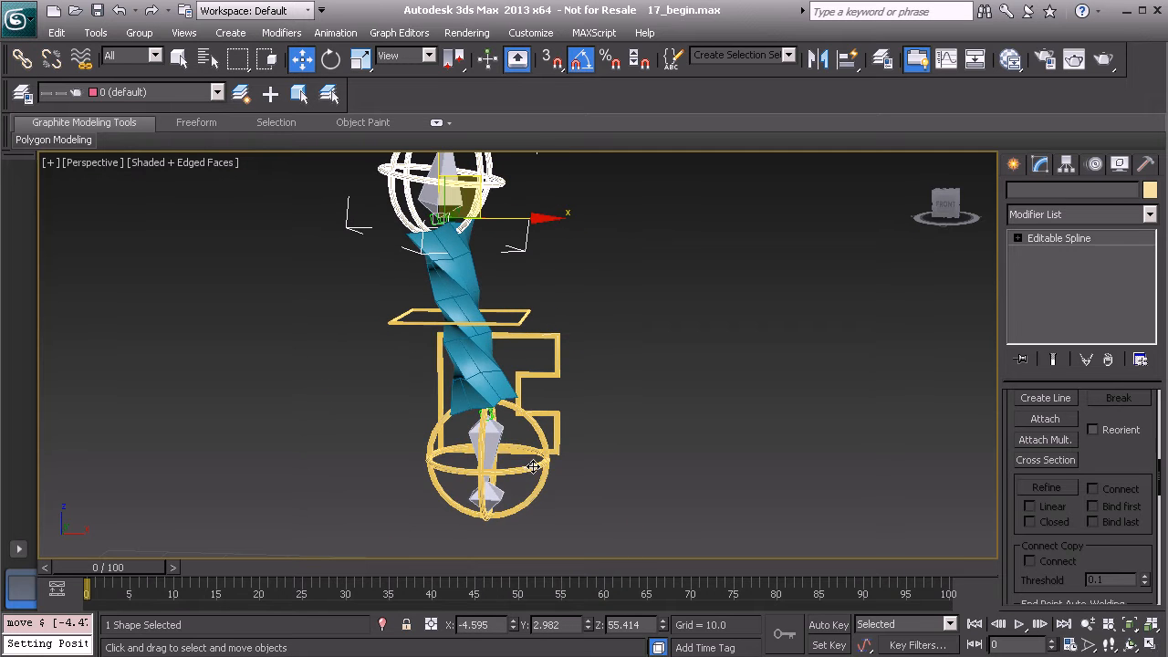
- Test the lower spine by moving the pelvis control down and rotating it
{"action": "left_click", "coordinate": [534, 466]}
{"action": "left_click", "coordinate": [548, 457]}
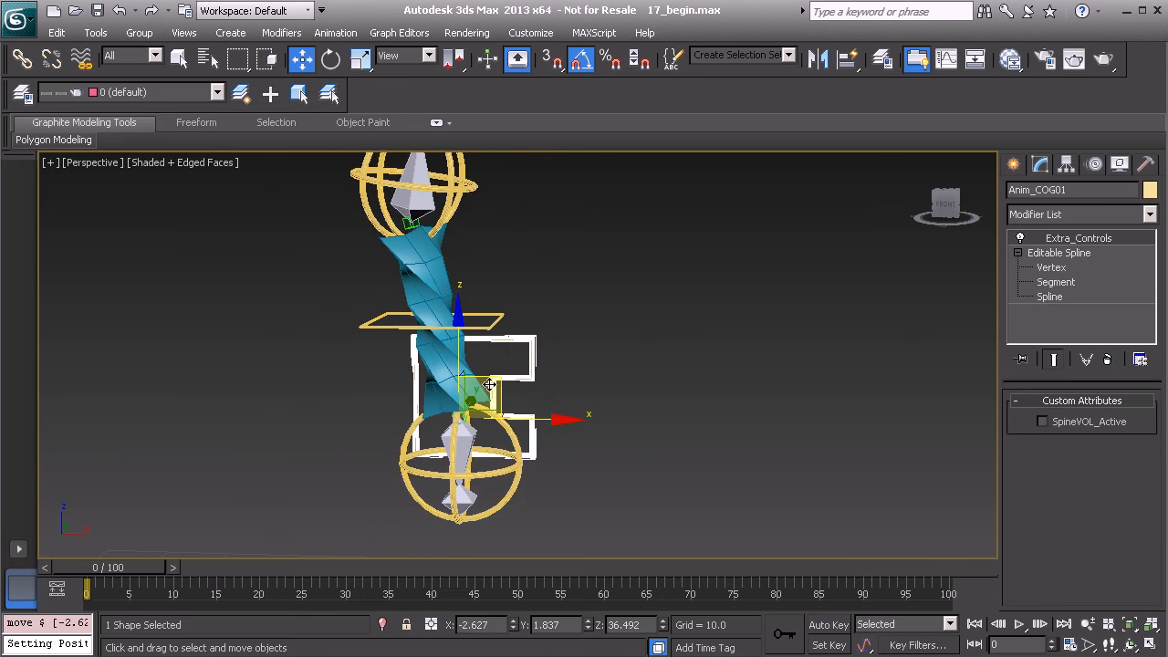
{"action": "left_click", "coordinate": [542, 454]}
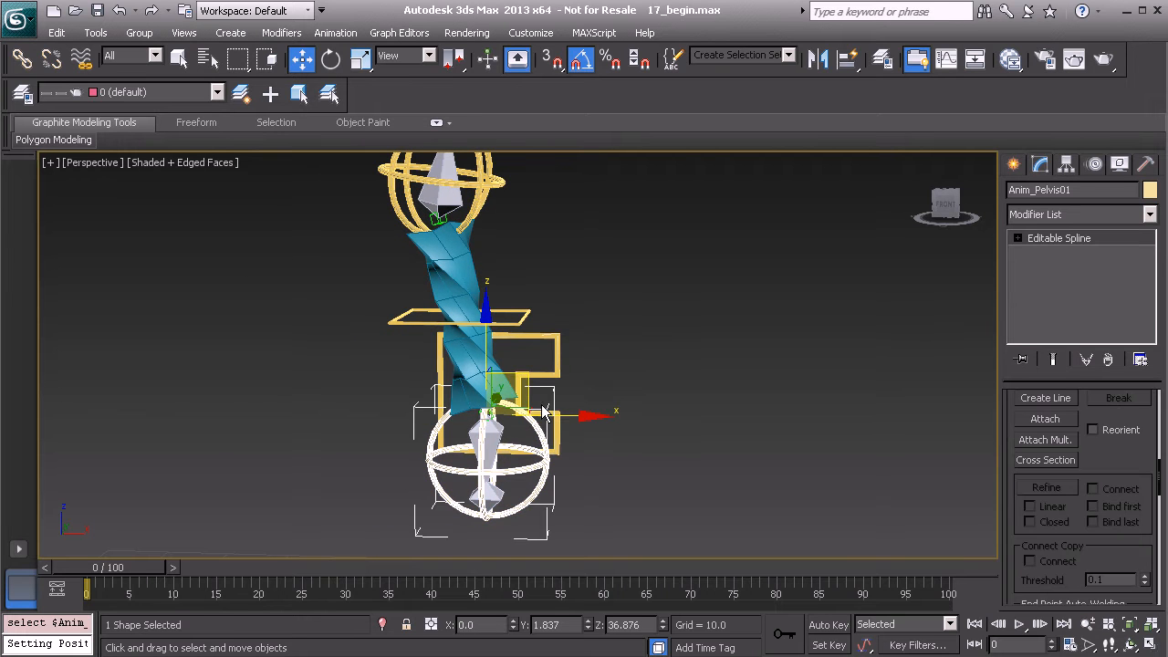
{"action": "left_click_drag", "start_coordinate": [524, 375], "coordinate": [546, 513]}
{"action": "key", "text": "e"}
{"action": "left_click_drag", "start_coordinate": [493, 474], "coordinate": [368, 464]}
- Move the spine's mid-bend control sideways in positive X to bend the skinned box
{"action": "left_click", "coordinate": [392, 336]}
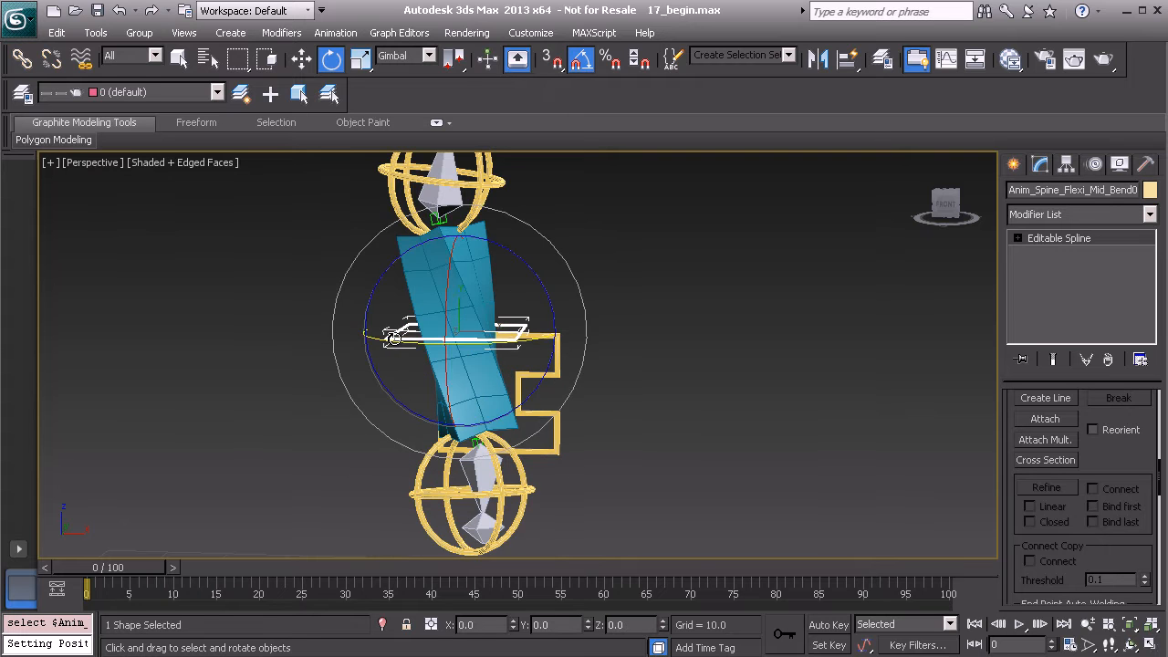
{"action": "key", "text": "w"}
{"action": "left_click_drag", "start_coordinate": [488, 301], "coordinate": [634, 269]}
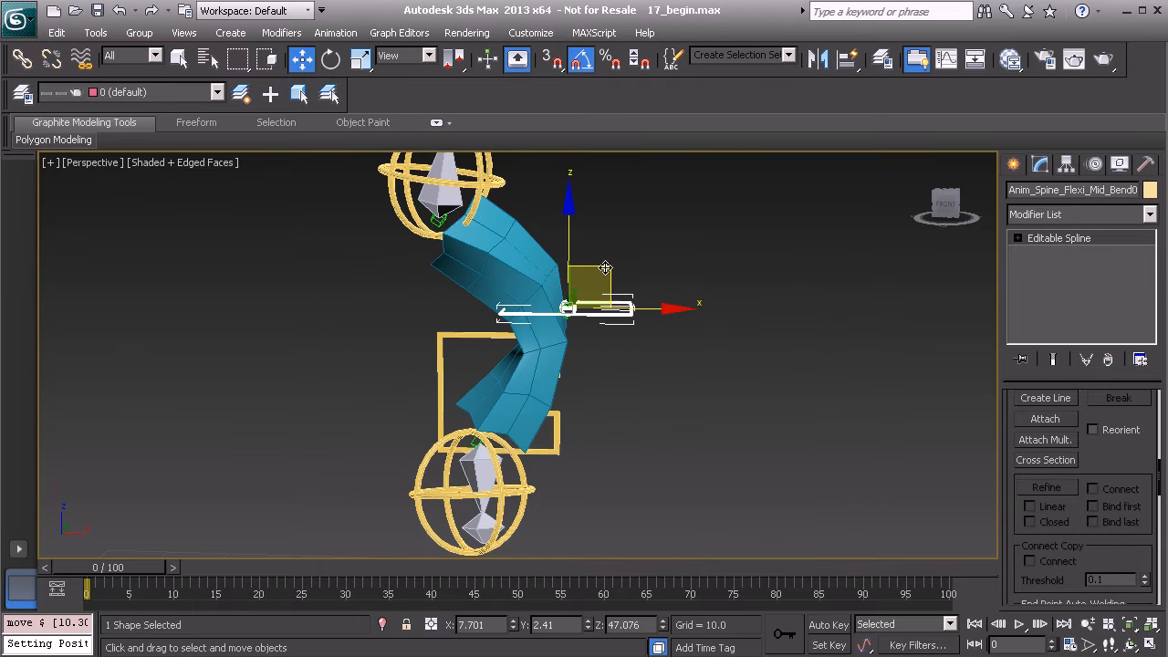
- Reset the mid-bend, chest and pelvis controls together to their initial transforms and clear the selection
{"action": "left_click", "coordinate": [392, 208], "text": "ctrl"}
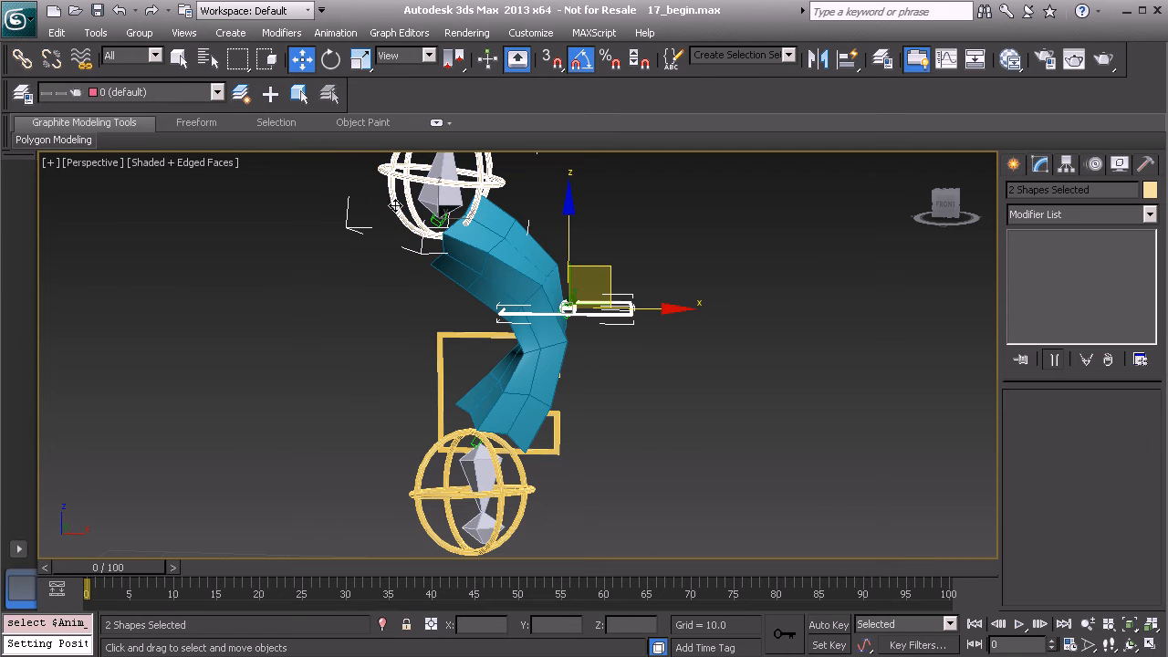
{"action": "left_click", "coordinate": [524, 490], "text": "ctrl"}
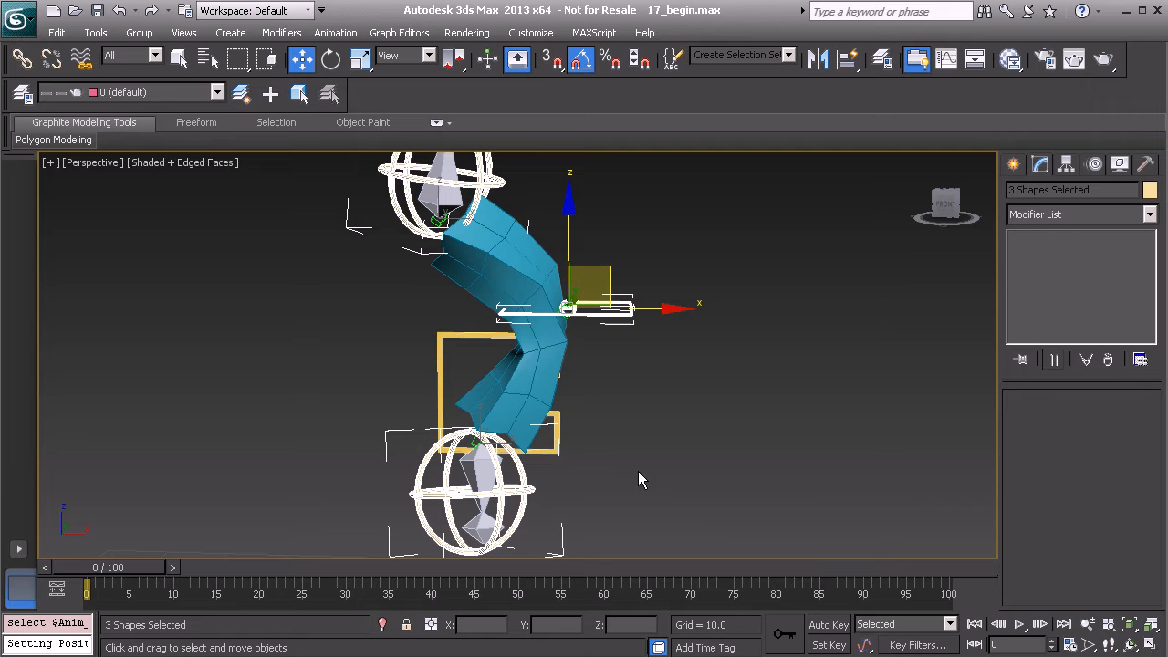
{"action": "right_click", "coordinate": [675, 392]}
{"action": "left_click", "coordinate": [619, 362]}
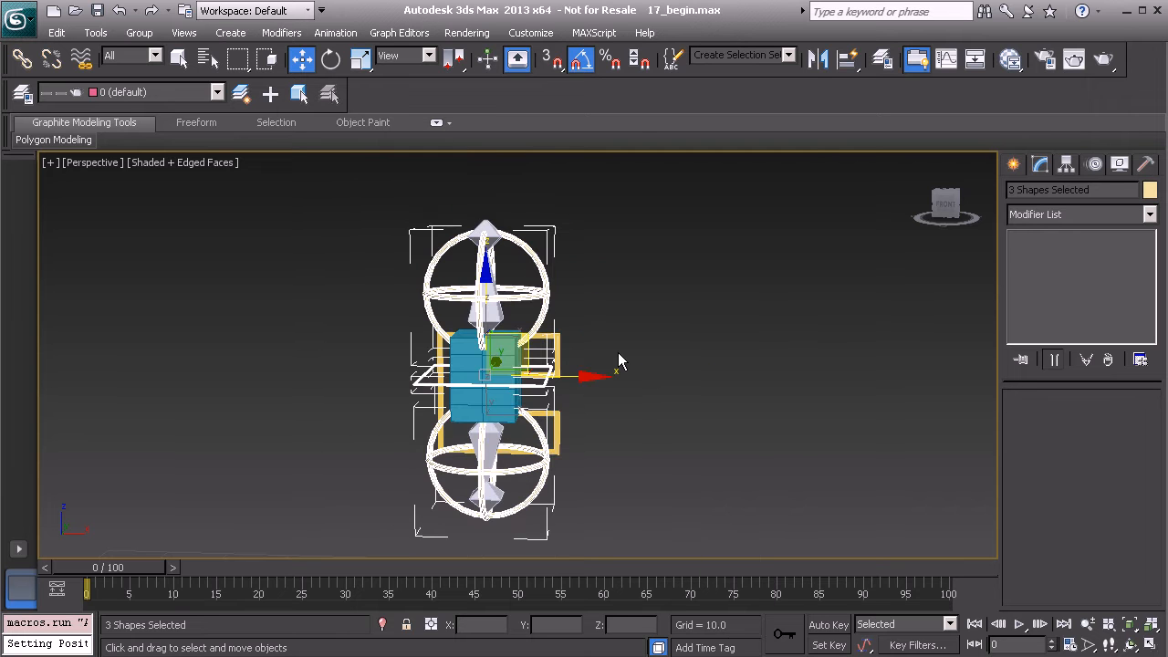
{"action": "left_click", "coordinate": [628, 397]}
- Try scaling the whole rig with the global control on the ground, and undo the scaling
{"action": "middle_click_drag", "start_coordinate": [629, 396], "coordinate": [566, 391], "text": "alt"}
{"action": "key", "text": "shift+z"}
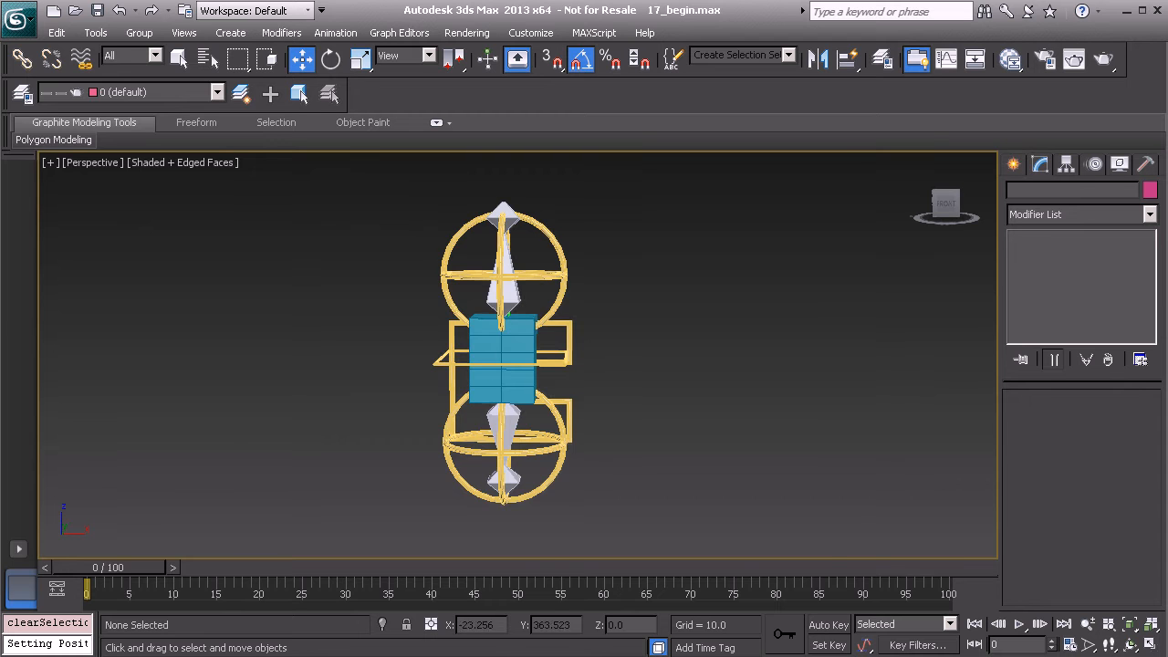
{"action": "scroll", "coordinate": [496, 430], "scroll_direction": "down", "scroll_amount": 3}
{"action": "middle_click_drag", "start_coordinate": [497, 438], "coordinate": [496, 529], "text": "alt"}
{"action": "left_click", "coordinate": [551, 507]}
{"action": "key", "text": "r"}
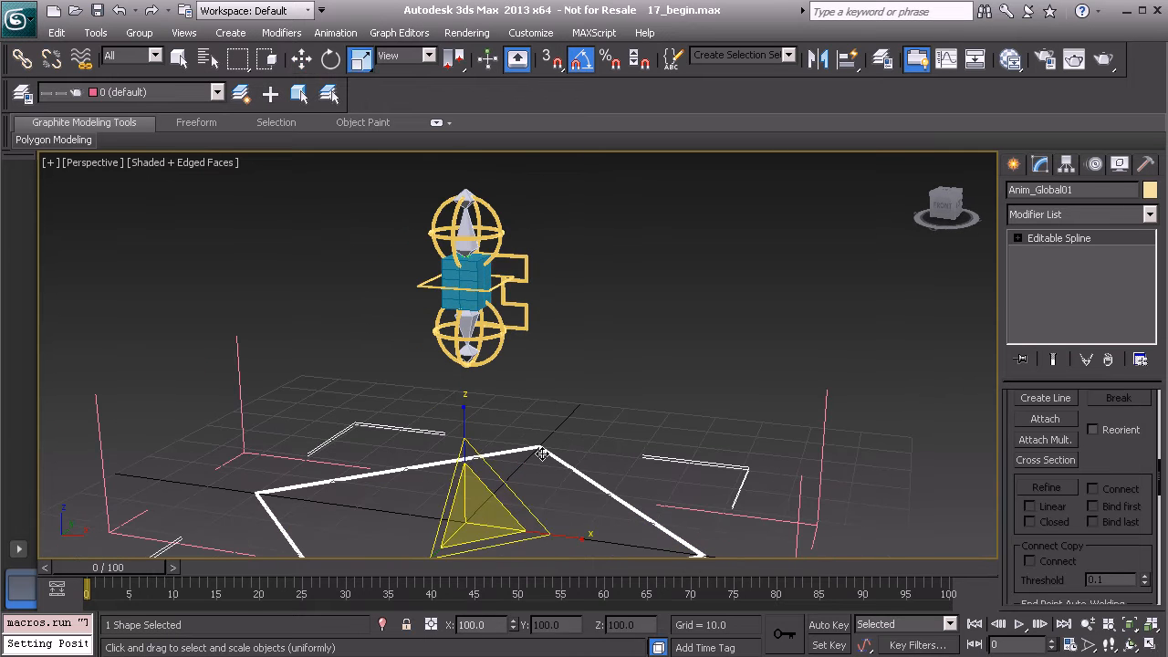
{"action": "scroll", "coordinate": [502, 475], "scroll_direction": "down", "scroll_amount": 2}
{"action": "left_click_drag", "start_coordinate": [481, 480], "coordinate": [494, 535]}
{"action": "key", "text": "ctrl+z"}
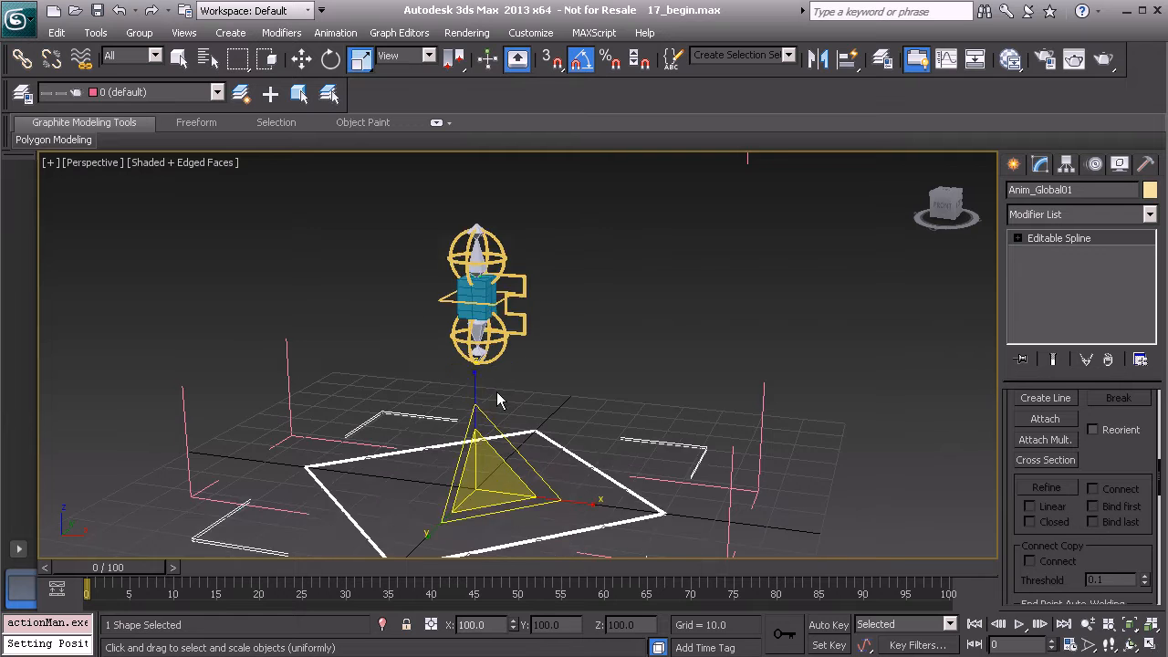
- Enable SpineVOL_Active on the Anim_COG01 control to turn on the spine's volume behaviour
{"action": "middle_click_drag", "start_coordinate": [501, 399], "coordinate": [499, 429]}
{"action": "scroll", "coordinate": [498, 429], "scroll_direction": "up", "scroll_amount": 1}
{"action": "scroll", "coordinate": [515, 320], "scroll_direction": "up", "scroll_amount": 2}
{"action": "left_click", "coordinate": [520, 308]}
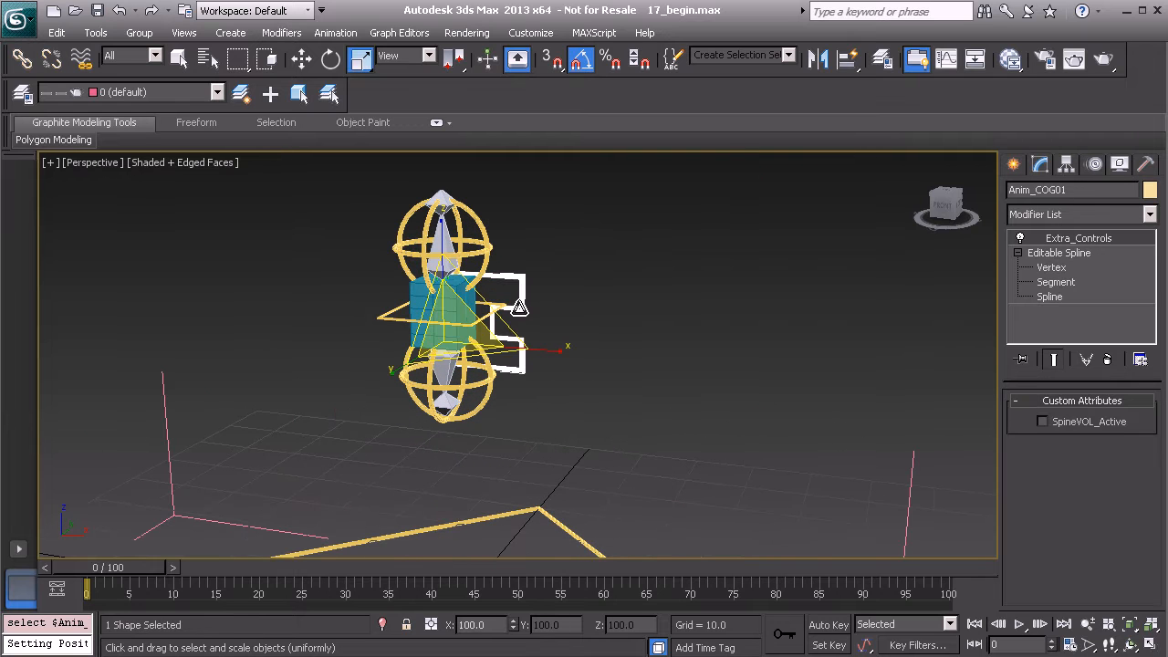
{"action": "left_click", "coordinate": [1044, 422]}
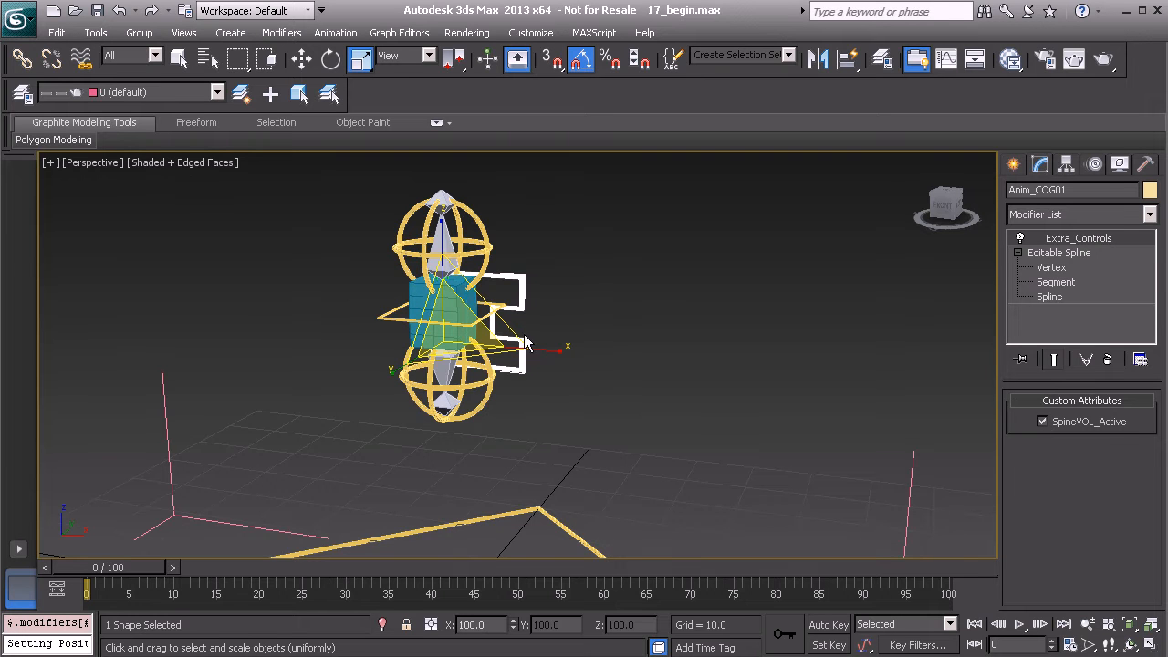
{"action": "middle_click_drag", "start_coordinate": [504, 344], "coordinate": [629, 389]}
{"action": "scroll", "coordinate": [629, 390], "scroll_direction": "up", "scroll_amount": 3}
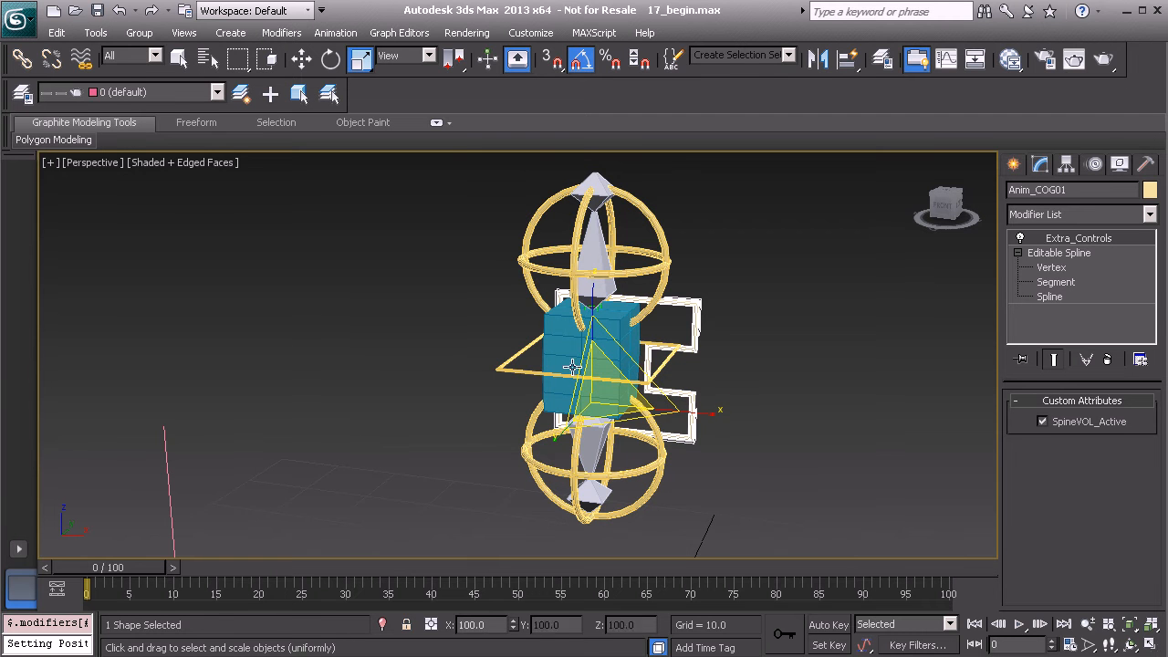
- Try scaling the rig with Anim_Global01 while the spine volume option is active, and undo the scaling
{"action": "scroll", "coordinate": [557, 375], "scroll_direction": "down", "scroll_amount": 5}
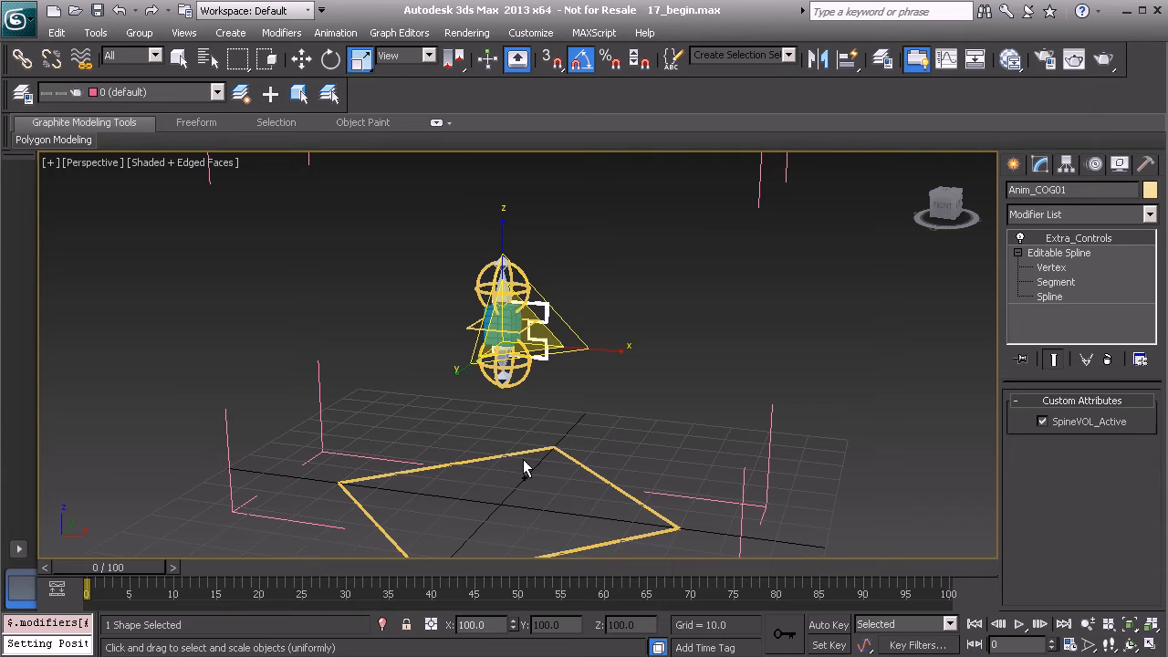
{"action": "left_click", "coordinate": [582, 468]}
{"action": "scroll", "coordinate": [502, 451], "scroll_direction": "up", "scroll_amount": 4}
{"action": "left_click_drag", "start_coordinate": [504, 444], "coordinate": [507, 383]}
{"action": "key", "text": "ctrl+z"}
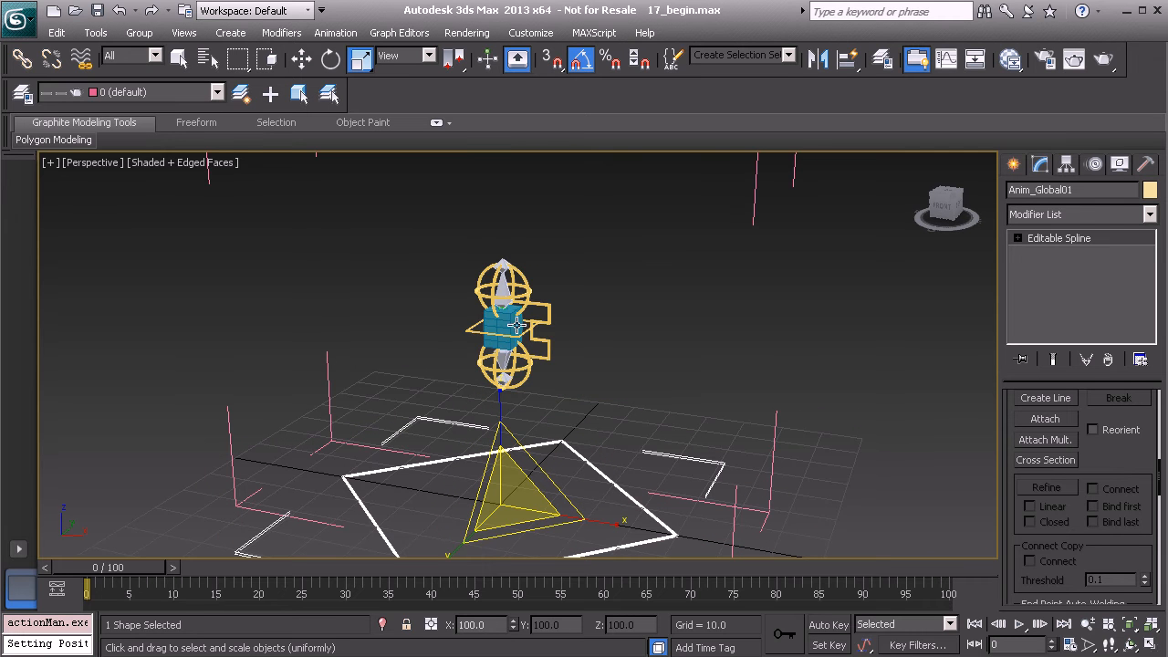
{"action": "mouse_move", "coordinate": [498, 326]}
{"action": "middle_mouse_down"}
{"action": "mouse_move", "coordinate": [470, 378]}
{"action": "mouse_move", "coordinate": [482, 367]}
{"action": "mouse_move", "coordinate": [478, 329]}
{"action": "middle_mouse_up"}
{"action": "scroll", "coordinate": [483, 366], "scroll_direction": "up", "scroll_amount": 2}
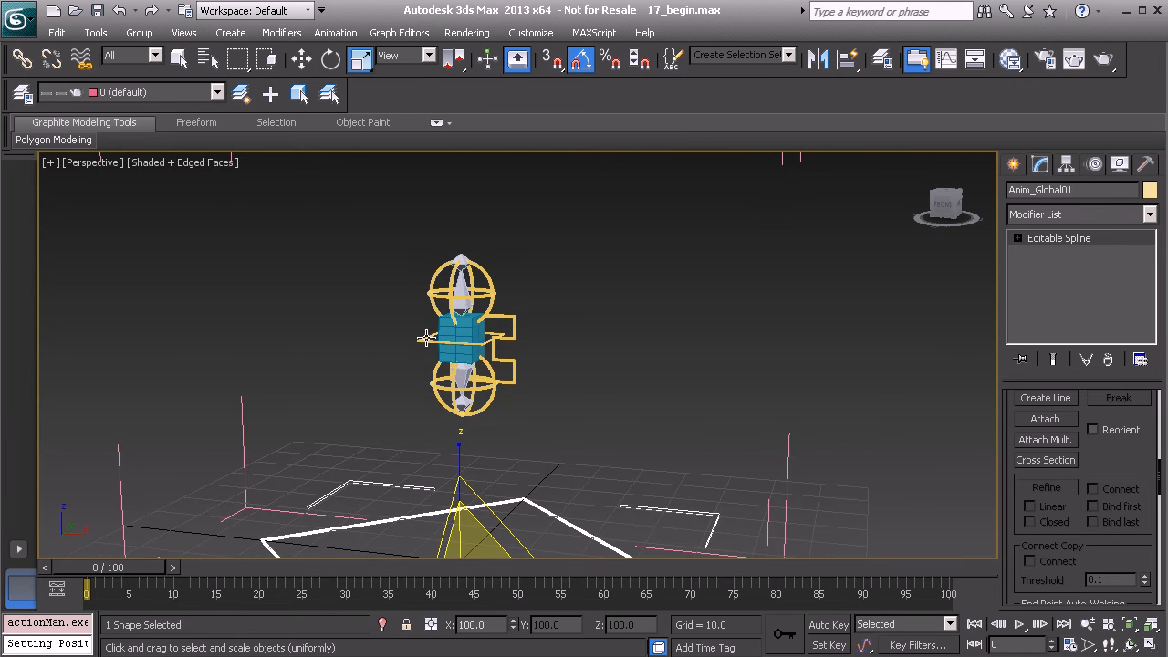
{"action": "middle_click_drag", "start_coordinate": [564, 457], "coordinate": [571, 408]}
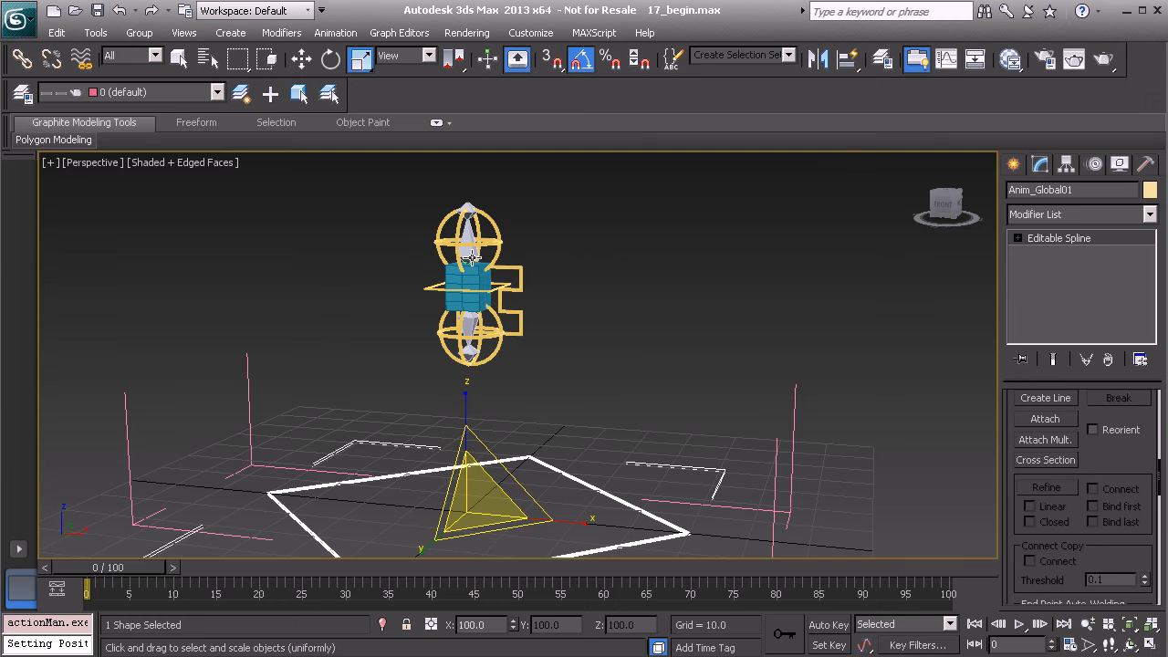
{"action": "middle_click_drag", "start_coordinate": [461, 305], "coordinate": [474, 360], "text": "alt"}
{"action": "scroll", "coordinate": [474, 360], "scroll_direction": "up", "scroll_amount": 3}
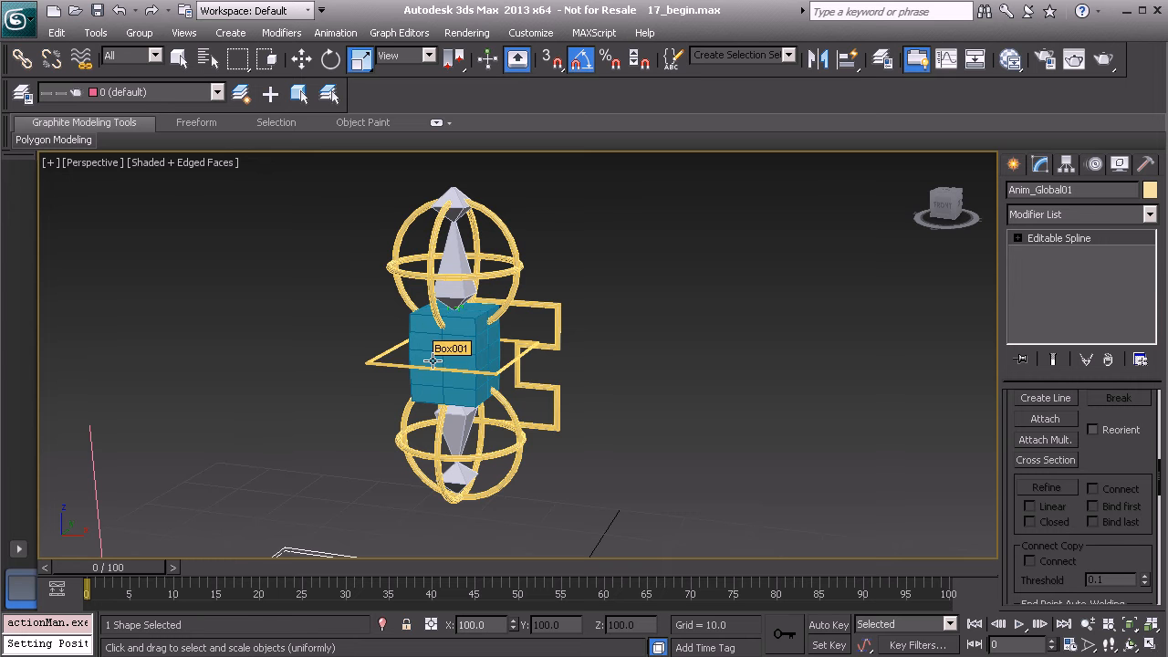
{"action": "middle_click_drag", "start_coordinate": [429, 359], "coordinate": [452, 345]}
{"action": "scroll", "coordinate": [452, 345], "scroll_direction": "down", "scroll_amount": 6}
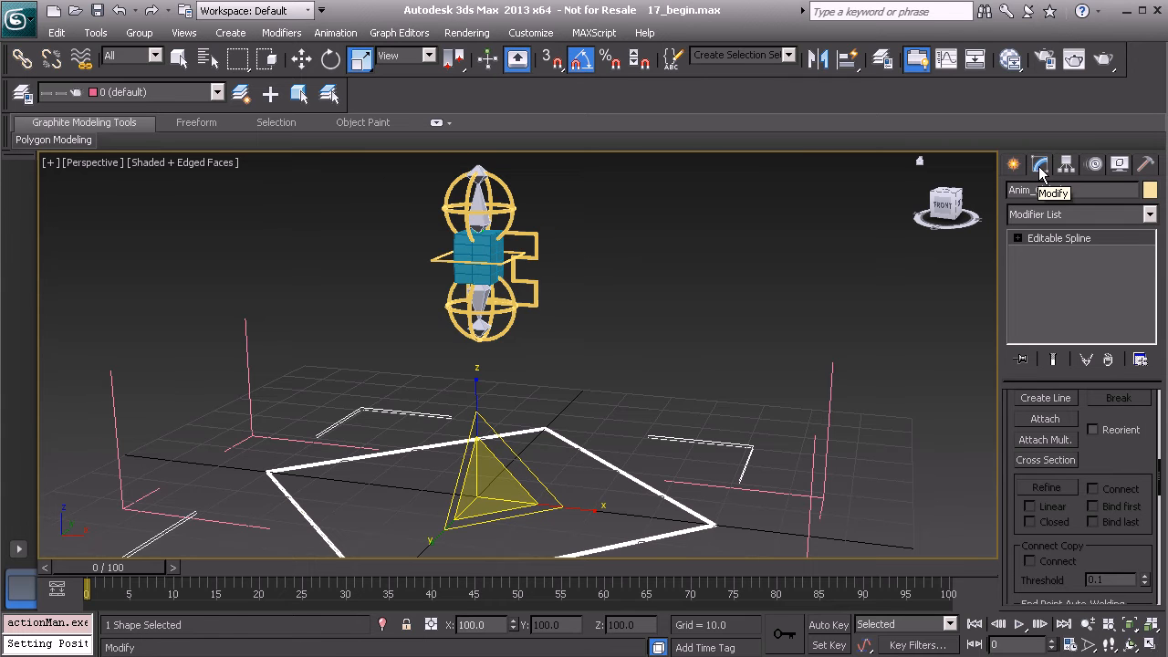
- Assign a ScaleXYZ controller to the scale track of Anim_Global01 and check its separate axis tracks
{"action": "left_click", "coordinate": [1095, 165]}
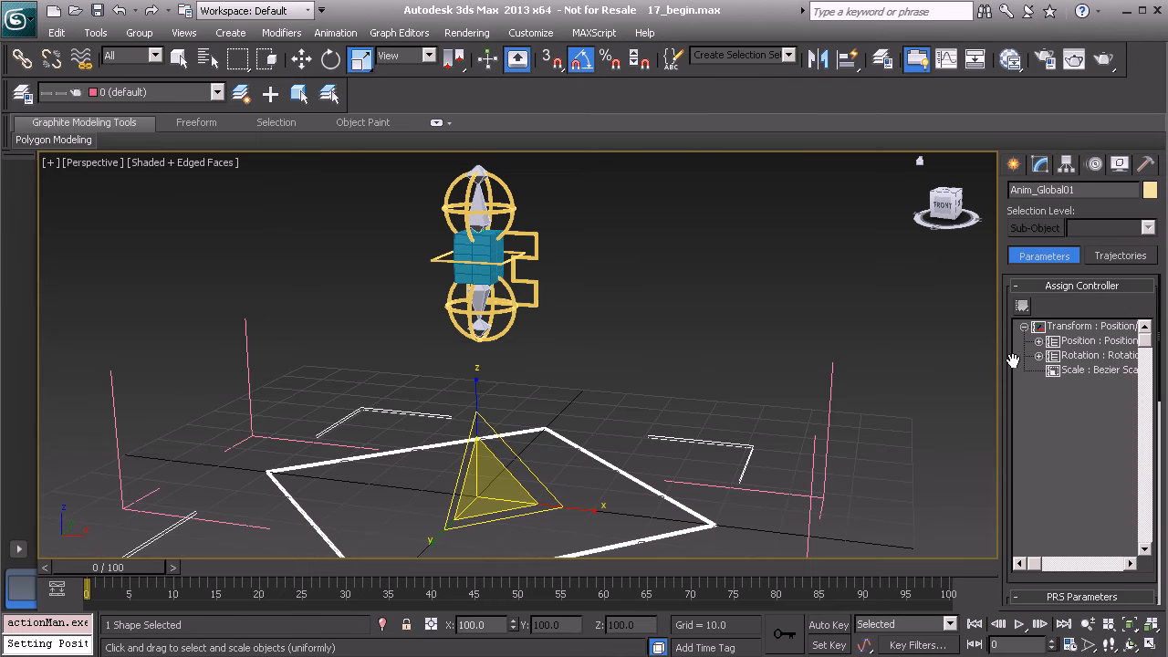
{"action": "left_click", "coordinate": [1082, 370]}
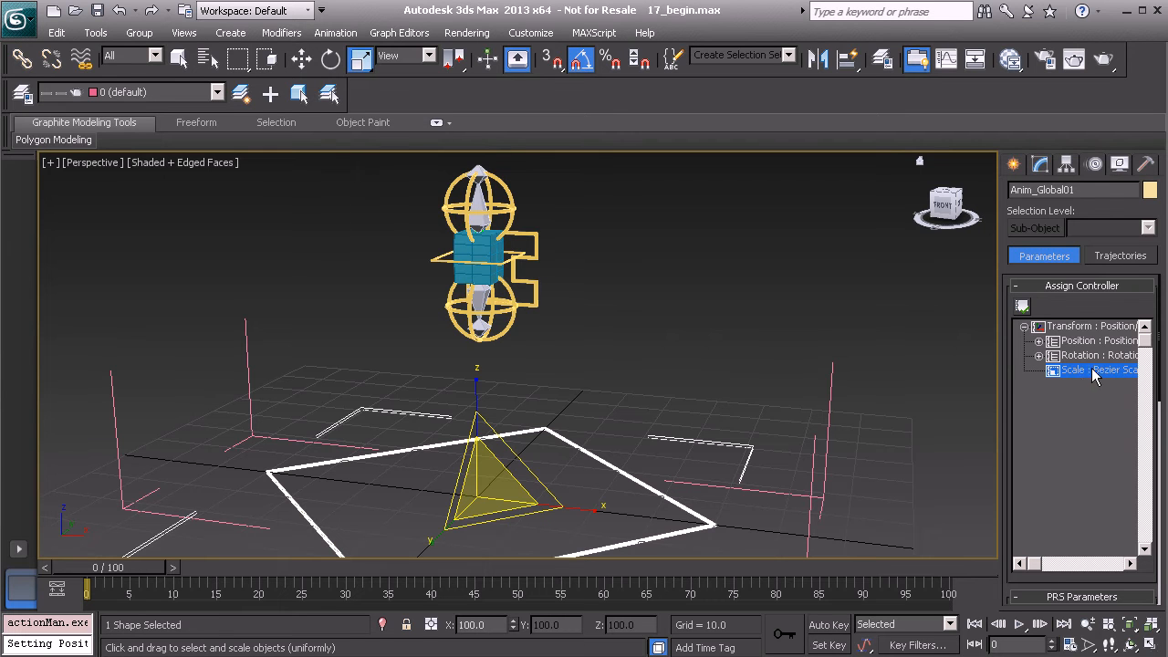
{"action": "left_click", "coordinate": [1022, 307]}
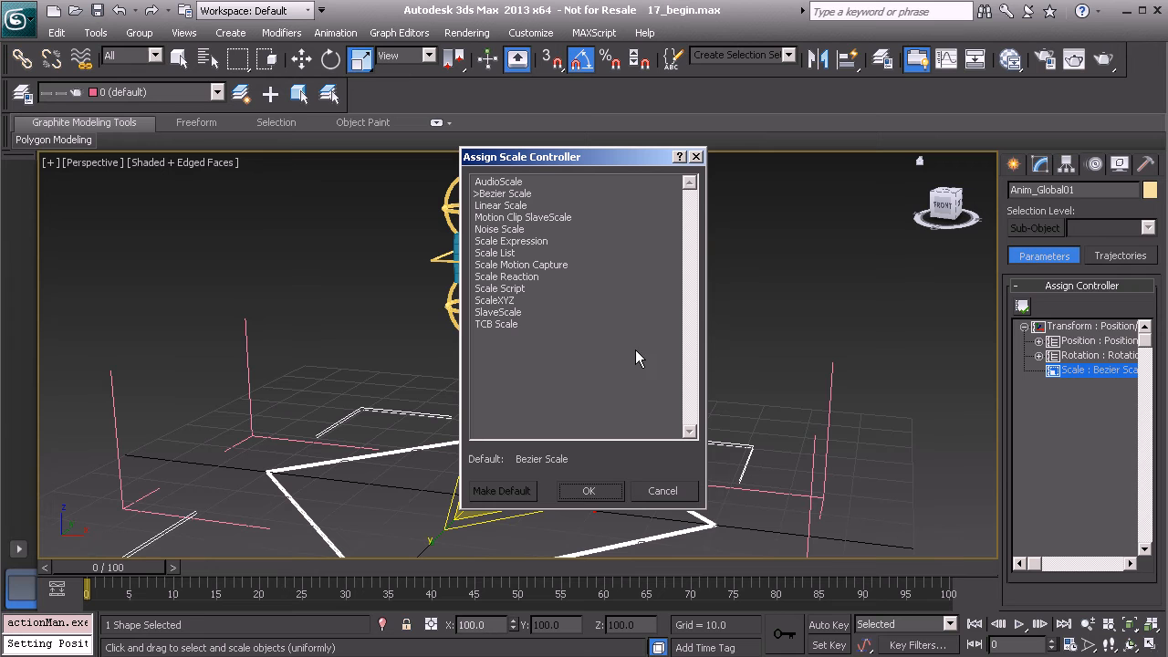
{"action": "left_click", "coordinate": [504, 300]}
{"action": "left_click", "coordinate": [590, 491]}
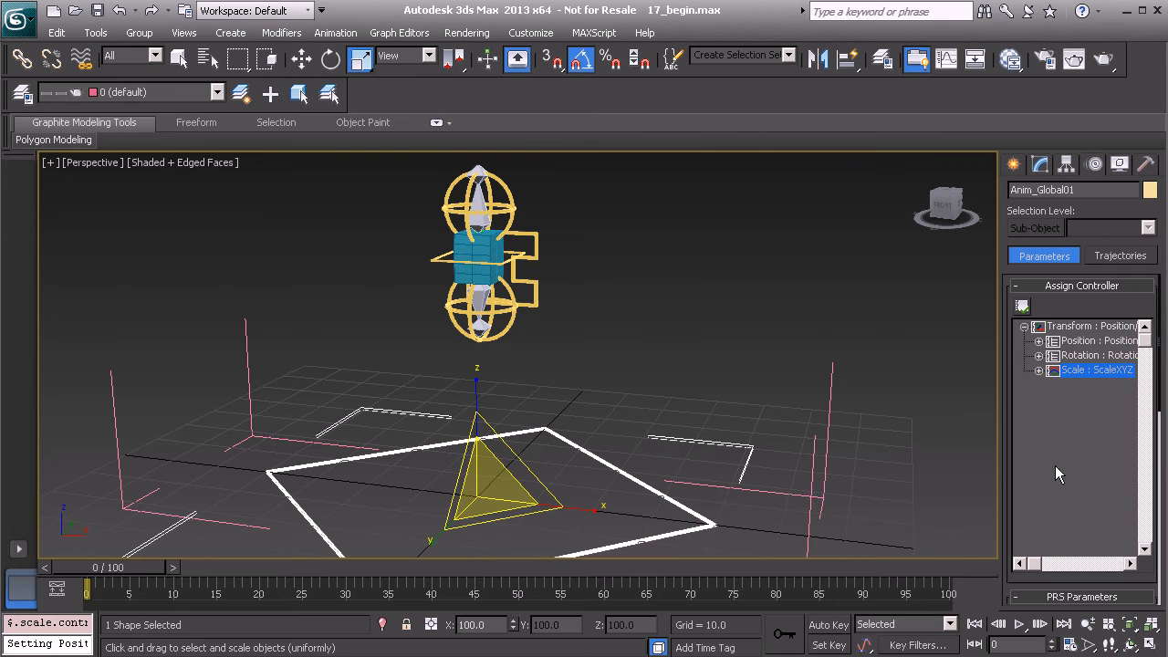
{"action": "left_click", "coordinate": [1038, 370]}
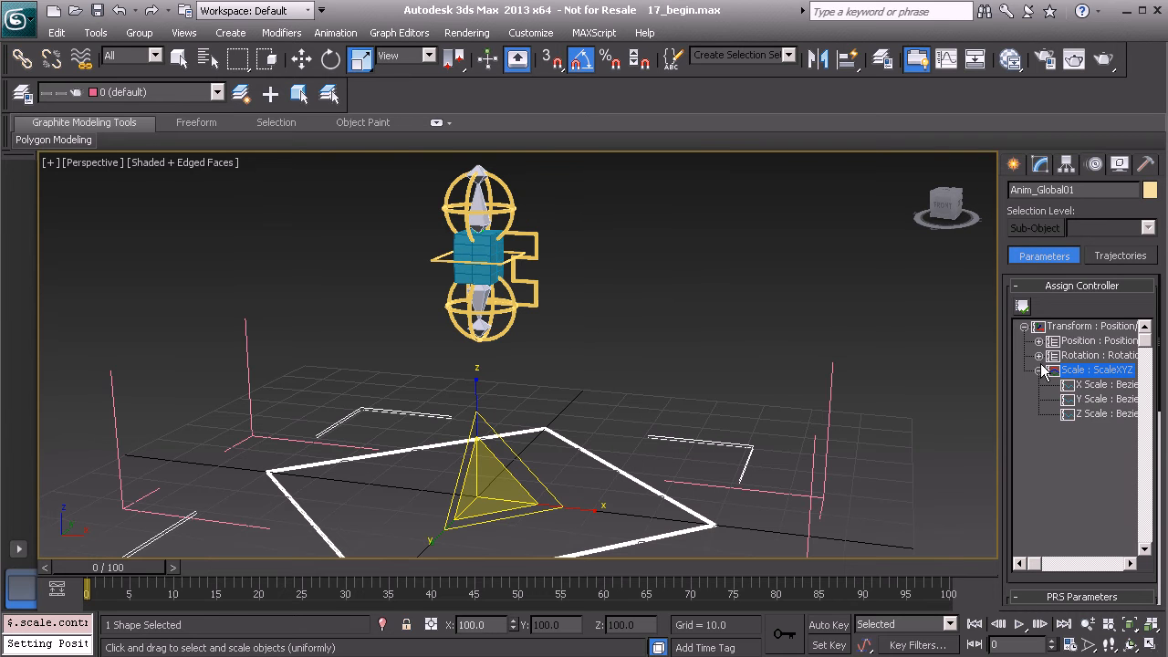
{"action": "left_click", "coordinate": [1040, 371]}
- Switch the viewport to wireframe and unhide the Spine_Flexi_Hidden layer
{"action": "mouse_move", "coordinate": [524, 312]}
{"action": "middle_mouse_down", "text": "alt"}
{"action": "mouse_move", "coordinate": [544, 419]}
{"action": "mouse_move", "coordinate": [482, 398]}
{"action": "middle_mouse_up", "text": "alt"}
{"action": "scroll", "coordinate": [522, 353], "scroll_direction": "up", "scroll_amount": 5}
{"action": "key", "text": "F3"}
{"action": "scroll", "coordinate": [481, 398], "scroll_direction": "up", "scroll_amount": 2}
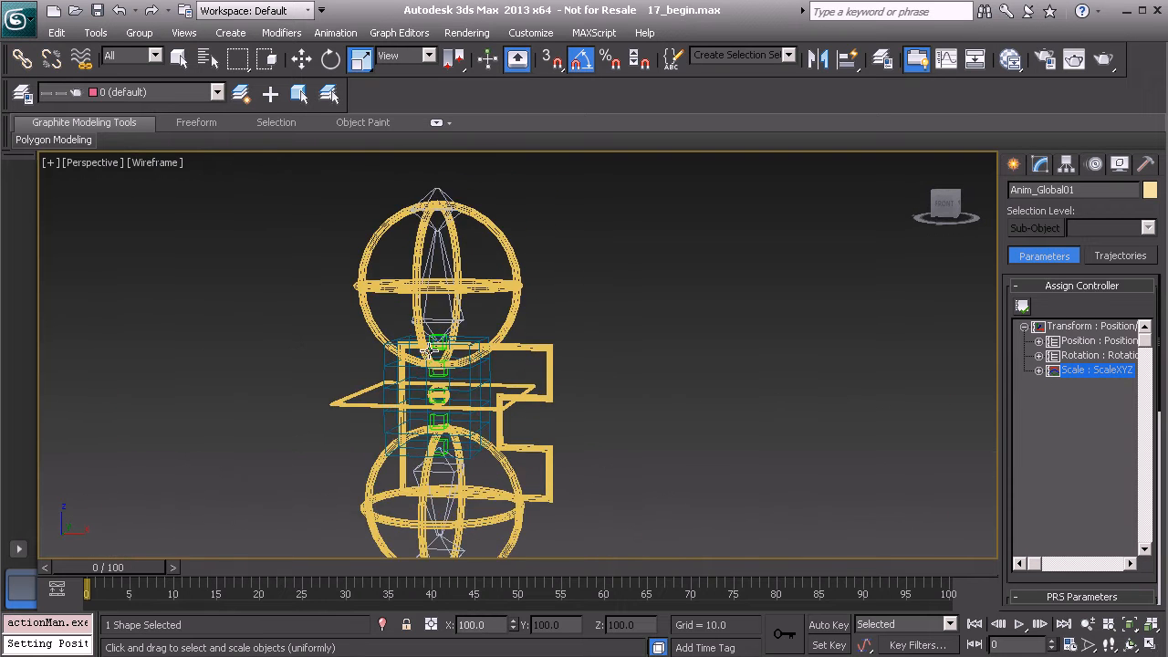
{"action": "left_click", "coordinate": [24, 95]}
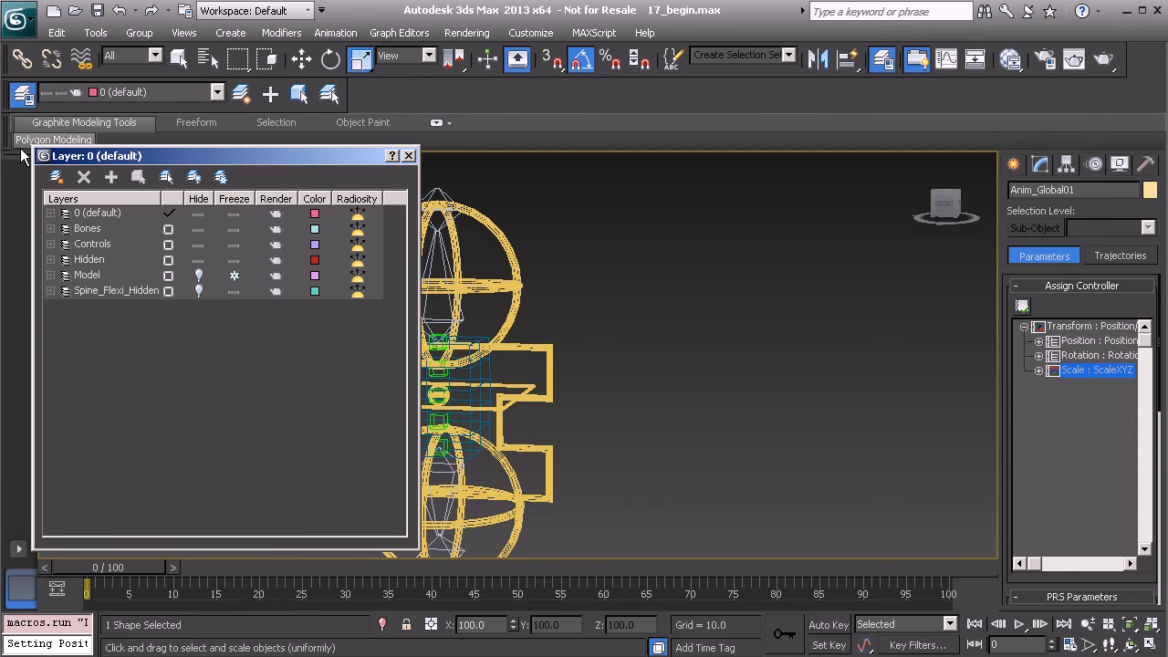
{"action": "left_click", "coordinate": [199, 274]}
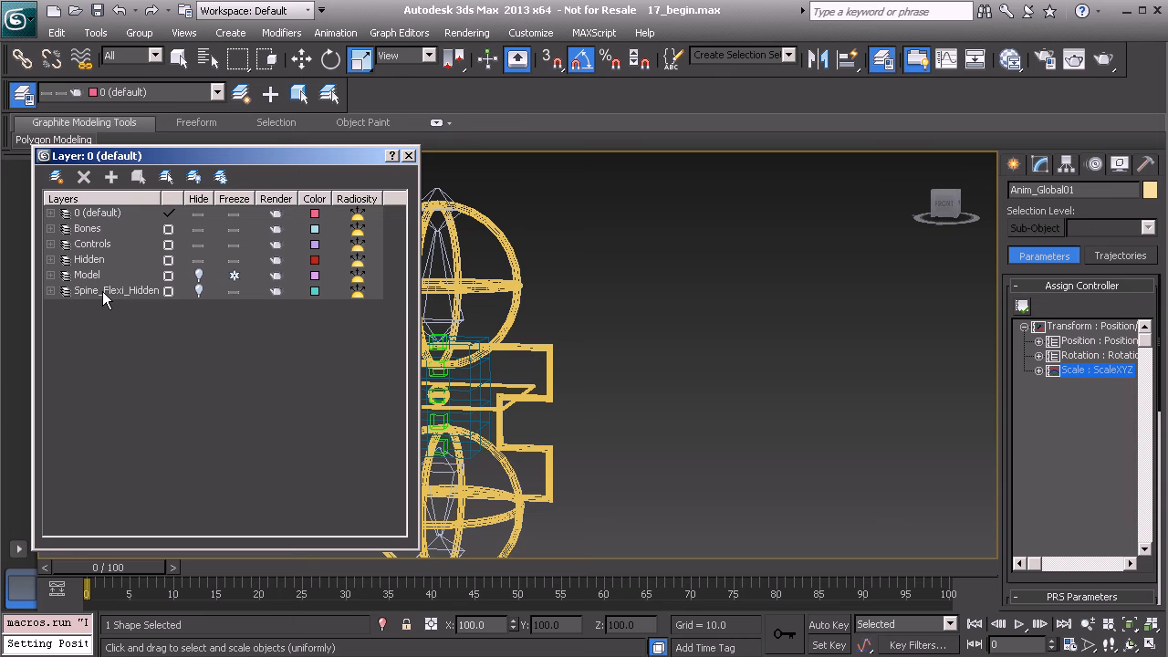
{"action": "left_click", "coordinate": [194, 291]}
- Select the Spine_Flexi_BnDrv_D01 helper and open the expression controller of its X Scale track
{"action": "middle_click_drag", "start_coordinate": [499, 358], "coordinate": [604, 331]}
{"action": "scroll", "coordinate": [605, 330], "scroll_direction": "up", "scroll_amount": 10}
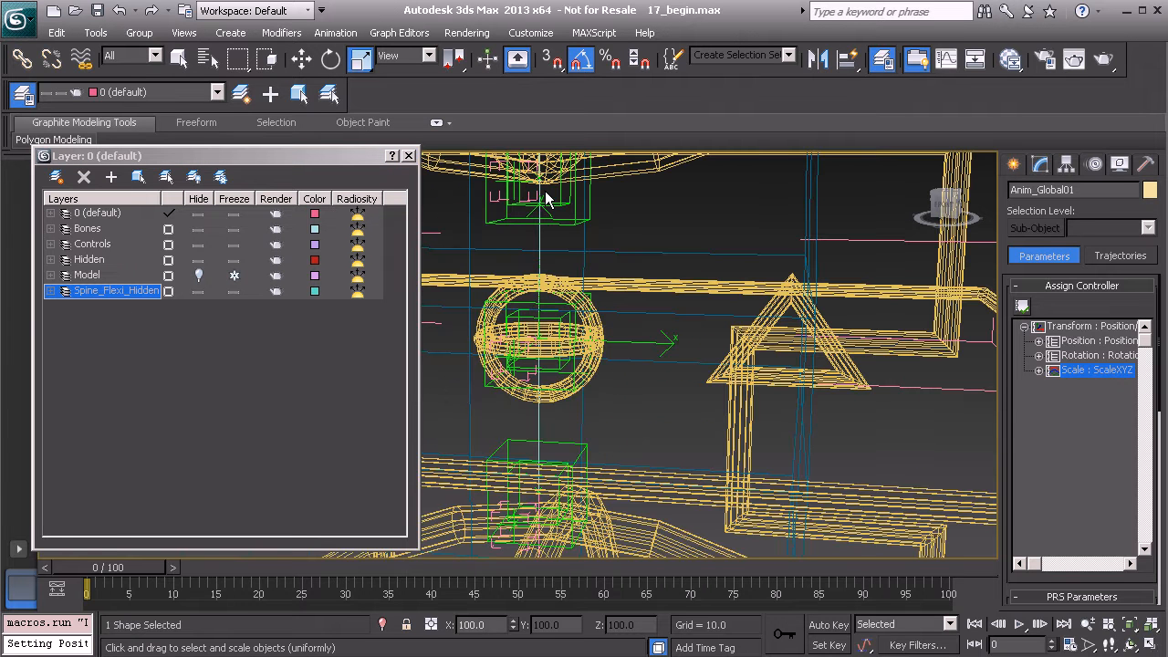
{"action": "middle_click_drag", "start_coordinate": [596, 305], "coordinate": [618, 384], "text": "alt"}
{"action": "left_click", "coordinate": [582, 393]}
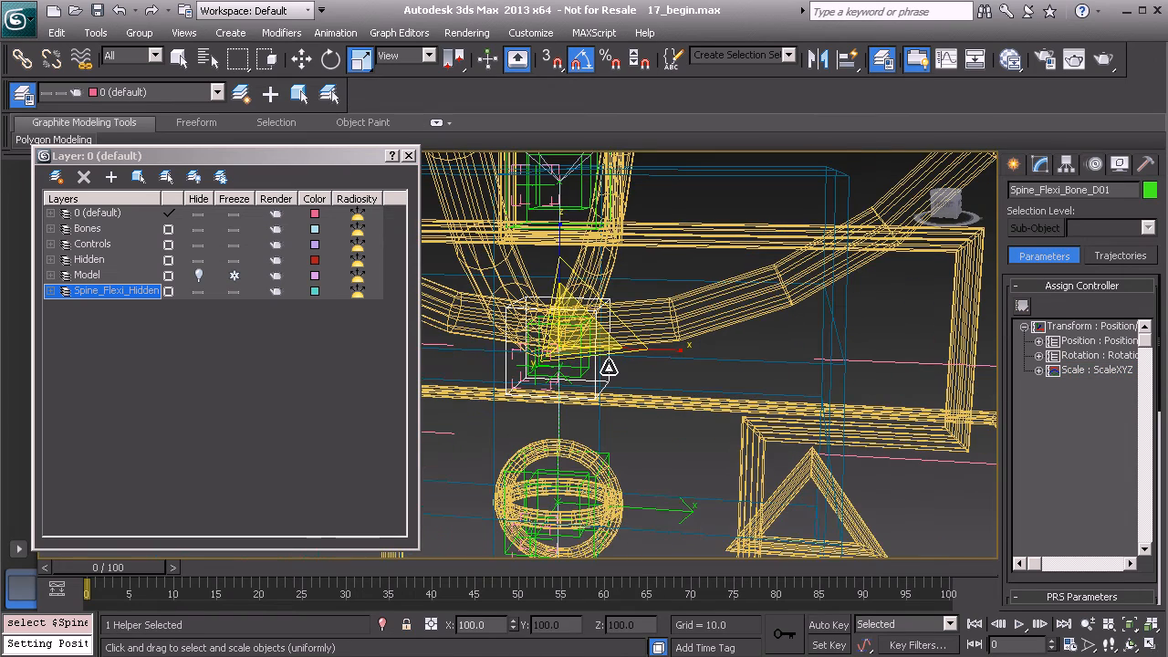
{"action": "left_click", "coordinate": [609, 368]}
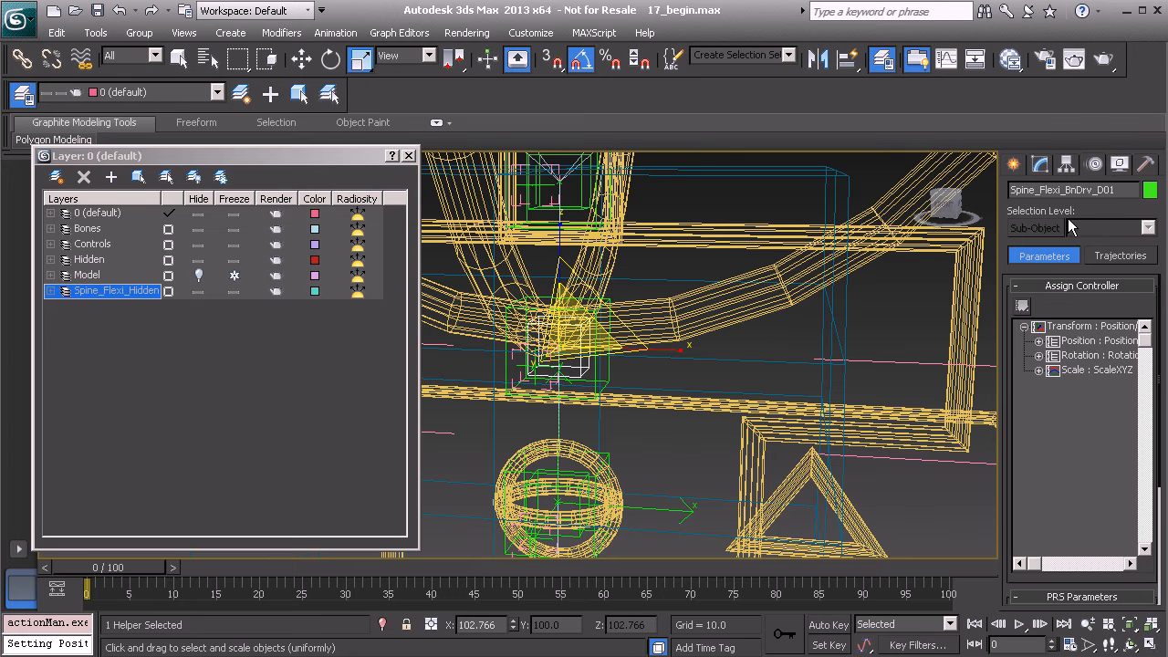
{"action": "left_click", "coordinate": [1039, 370]}
{"action": "left_click", "coordinate": [1075, 384]}
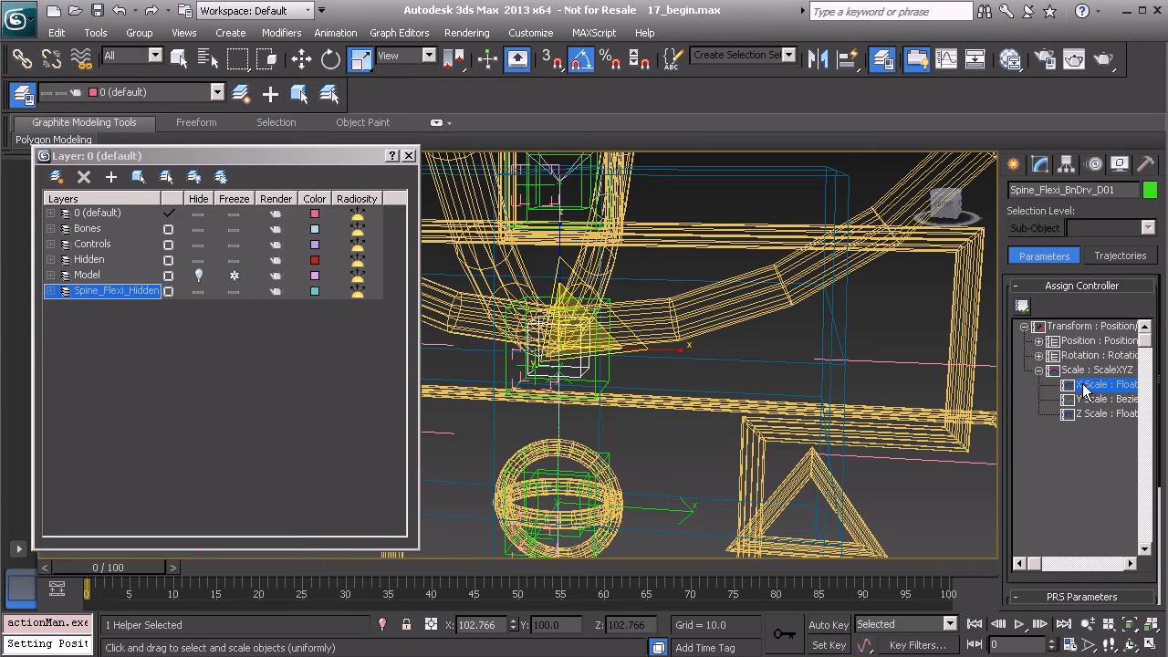
{"action": "right_click", "coordinate": [1091, 387]}
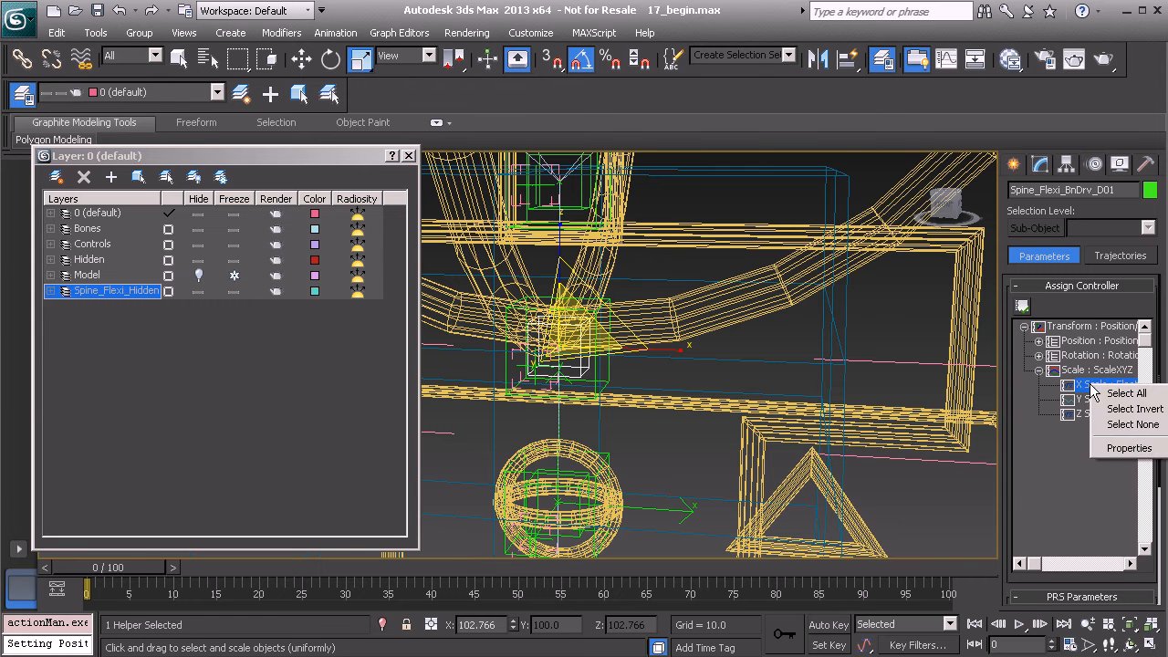
{"action": "left_click", "coordinate": [1107, 446]}
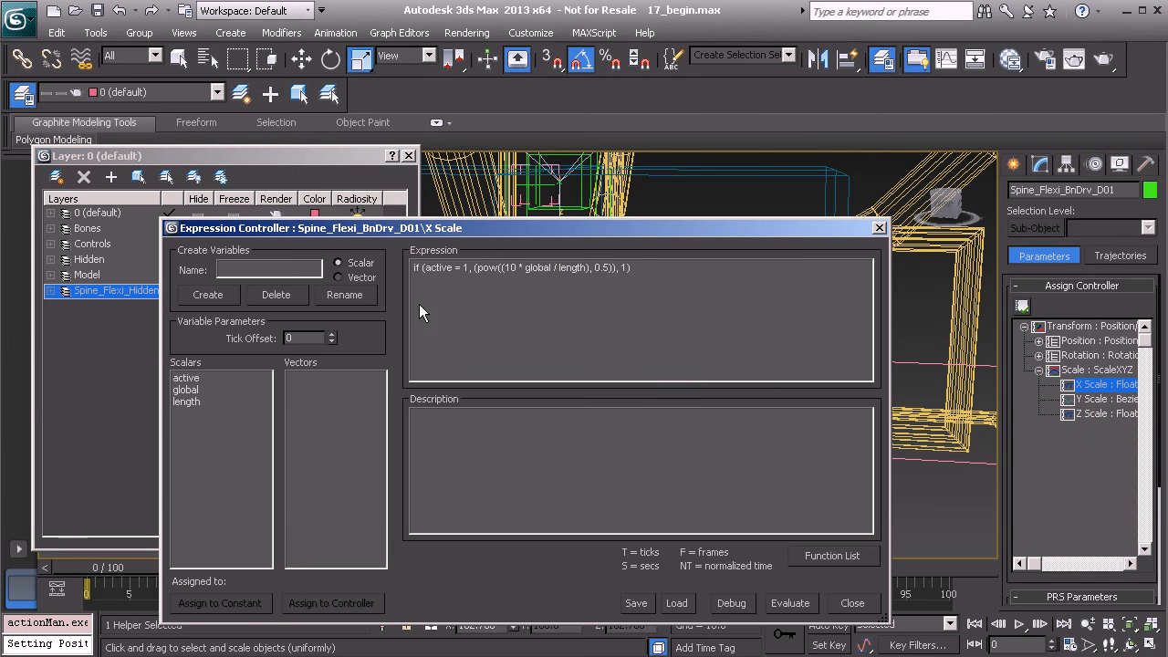
- Reassign the expression's global scalar to the Y Scale controller of Anim_Global01
{"action": "left_click_drag", "start_coordinate": [387, 233], "coordinate": [377, 70]}
{"action": "left_click", "coordinate": [185, 227]}
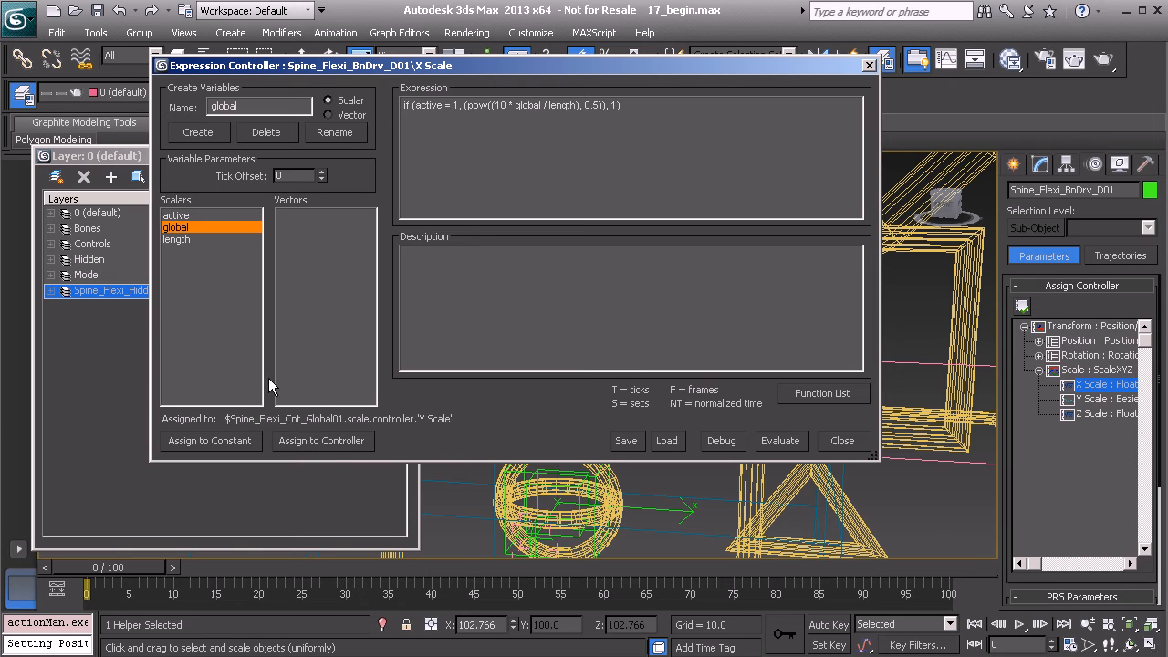
{"action": "left_click", "coordinate": [327, 439]}
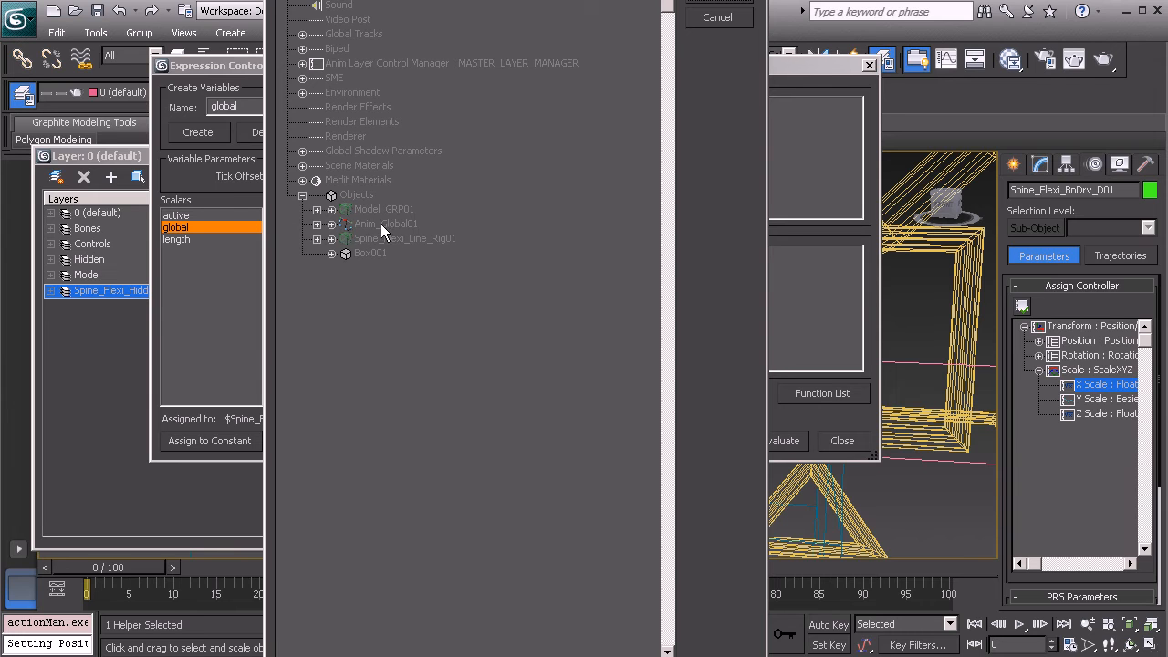
{"action": "left_click", "coordinate": [331, 224]}
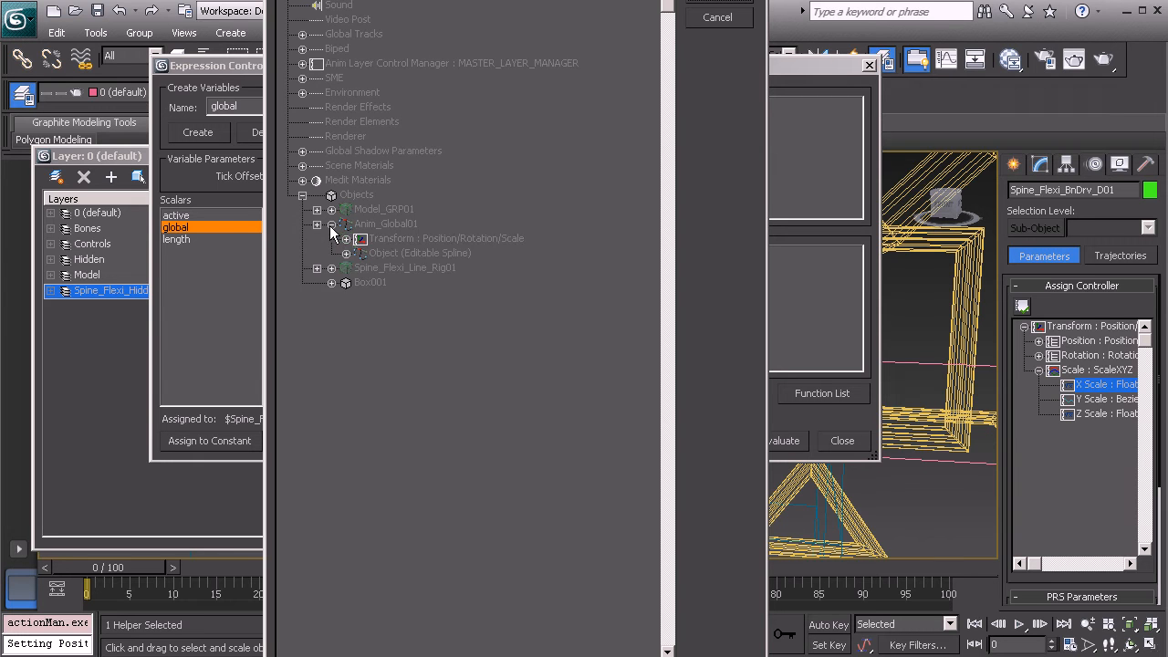
{"action": "left_click", "coordinate": [346, 239]}
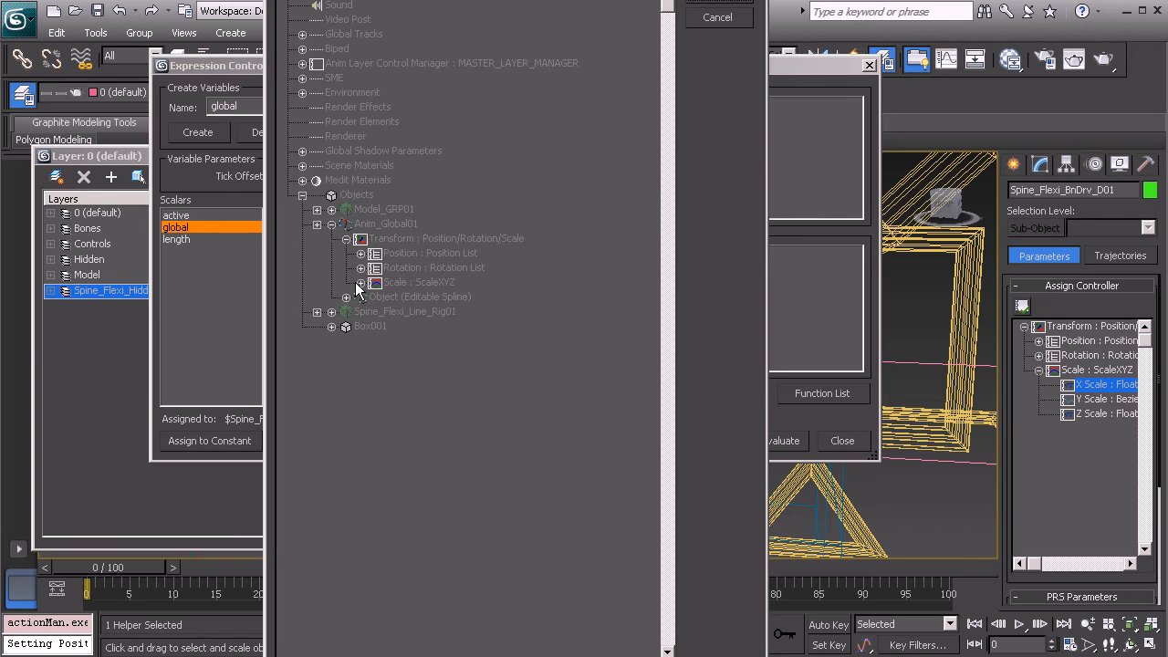
{"action": "left_click", "coordinate": [360, 283]}
{"action": "left_click", "coordinate": [420, 313]}
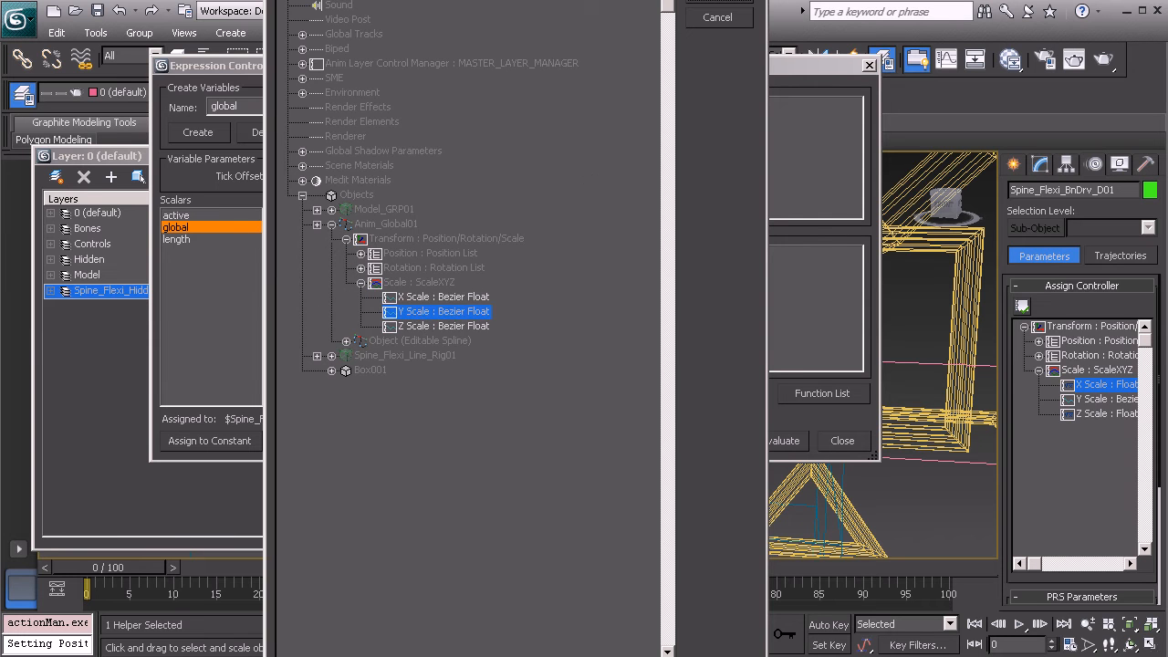
{"action": "left_click", "coordinate": [719, 1]}
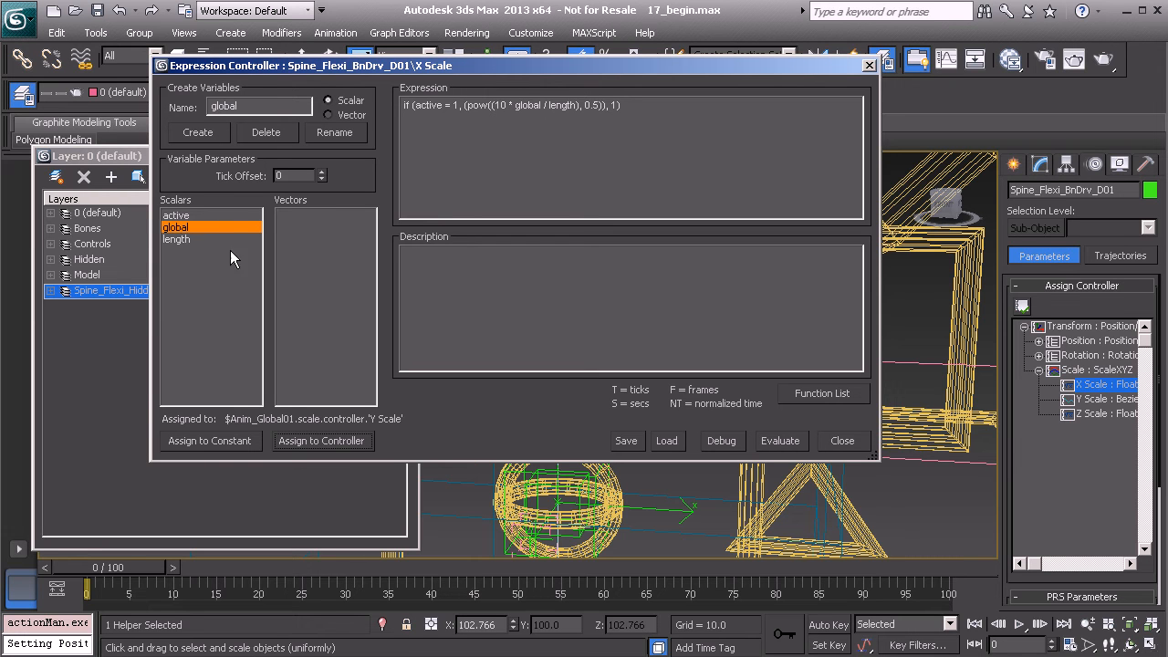
- Check the length variable in the debugger, replace the constant multiplying global with 3.7875, and evaluate the X Scale expression
{"action": "left_click", "coordinate": [721, 442]}
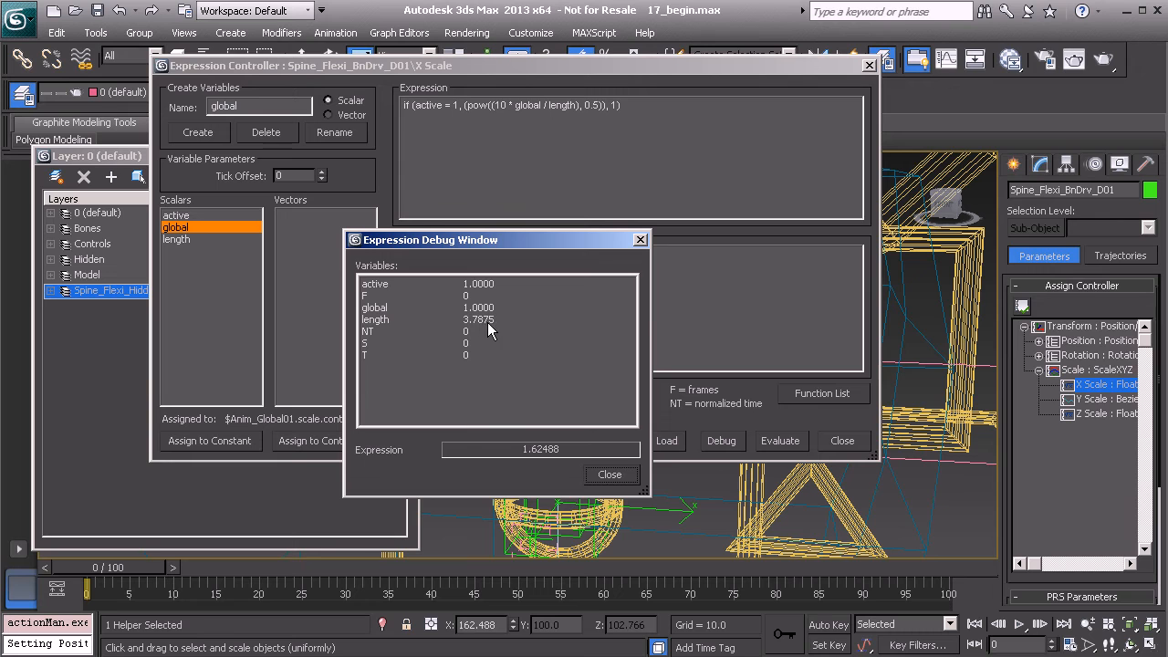
{"action": "left_click", "coordinate": [641, 241]}
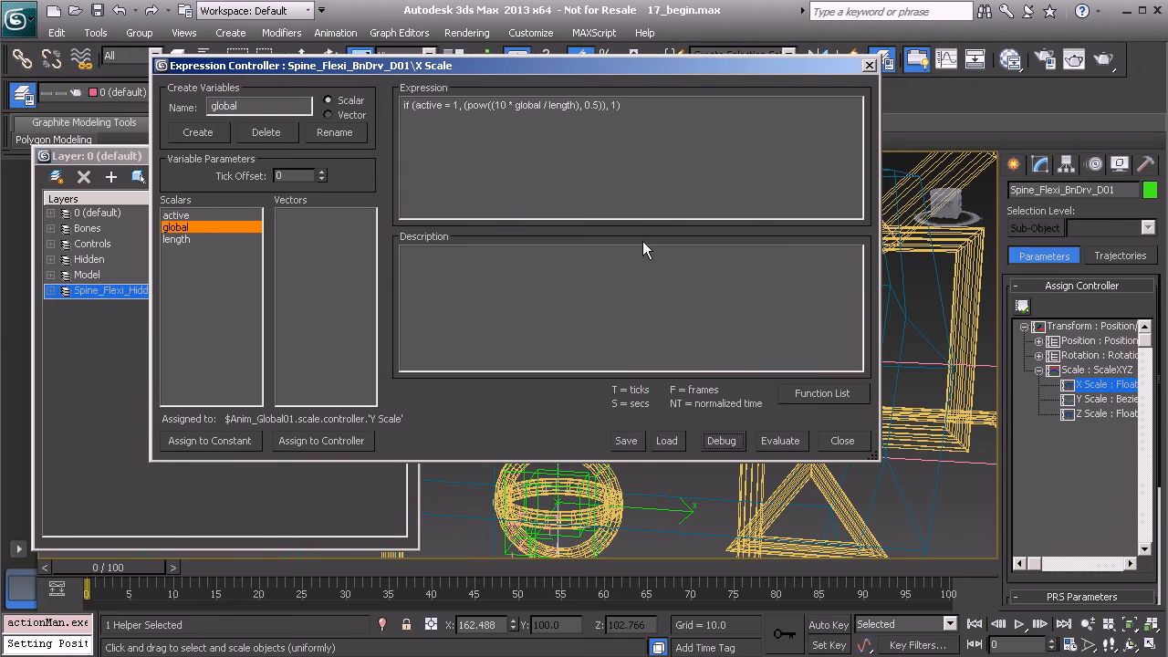
{"action": "left_click", "coordinate": [498, 105]}
{"action": "type", "text": "3.78"}
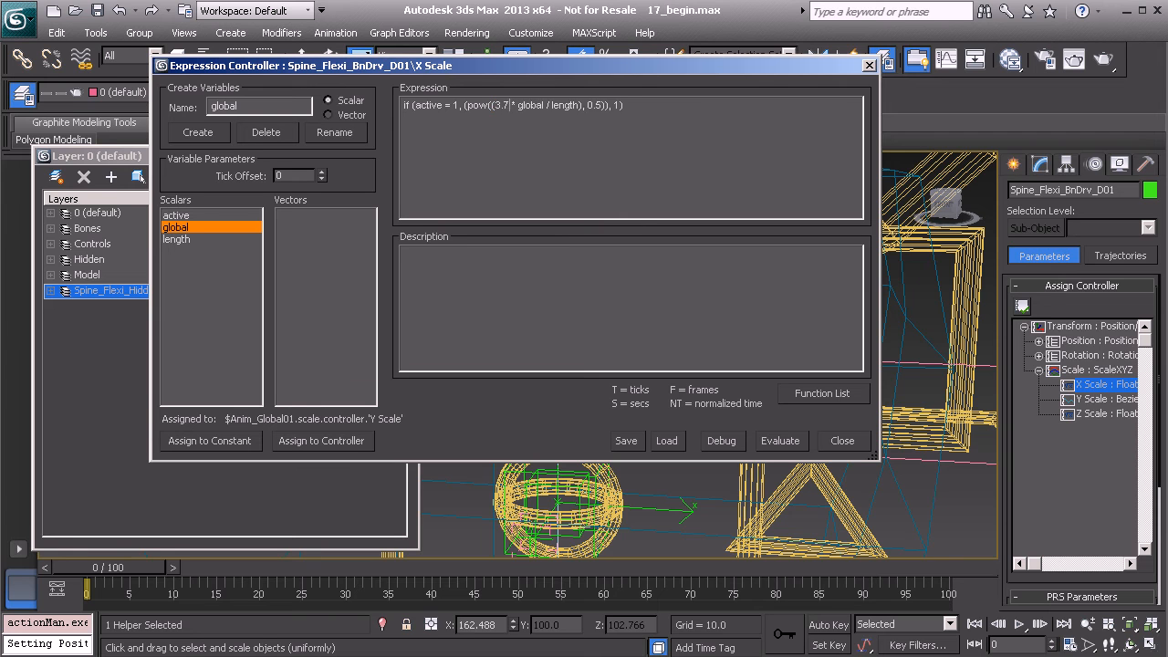
{"action": "type", "text": "75"}
{"action": "left_click_drag", "start_coordinate": [665, 72], "coordinate": [433, 112]}
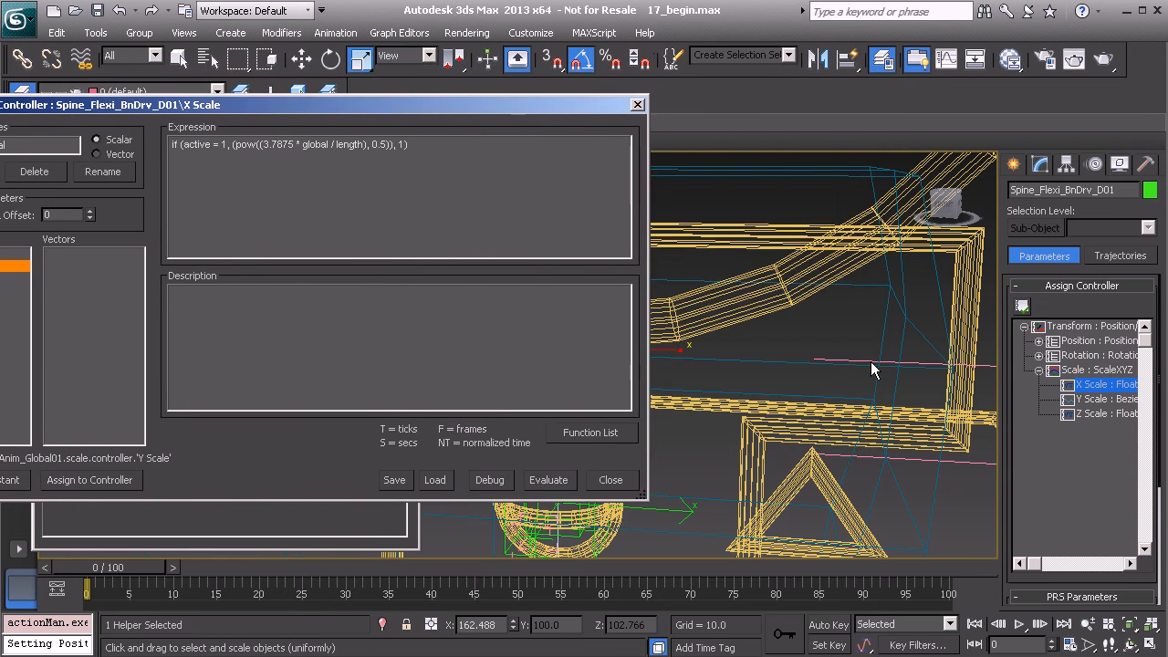
{"action": "left_click", "coordinate": [551, 481]}
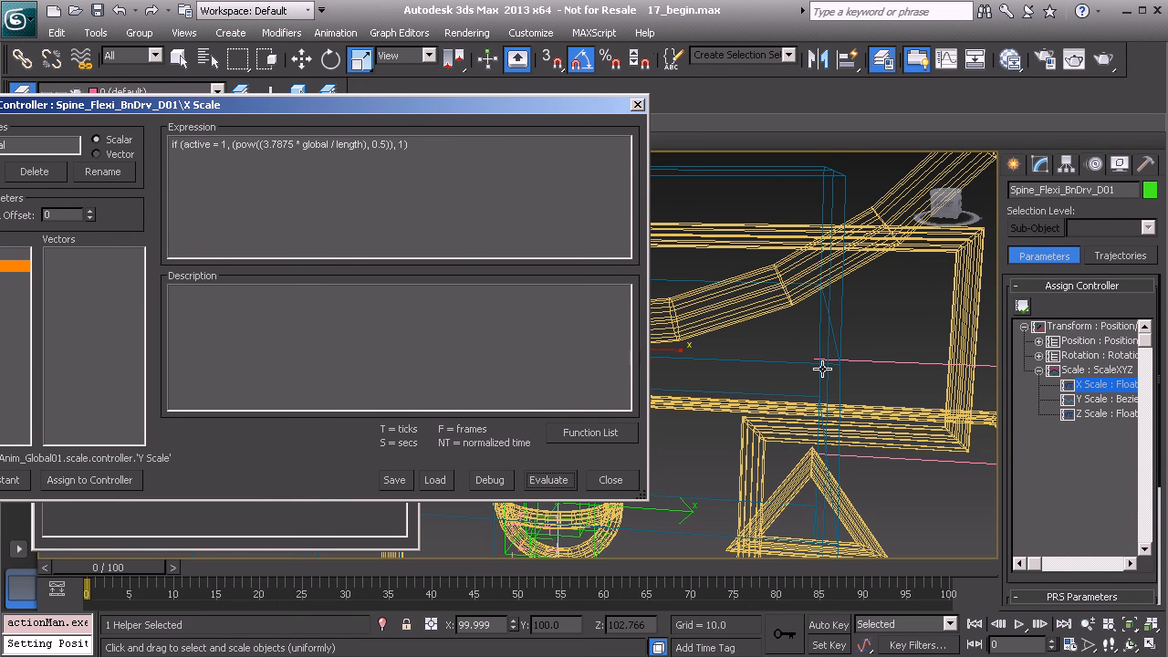
- Copy the 3.7875 constant from the X Scale expression, evaluate the expression again and close its controller
{"action": "left_click_drag", "start_coordinate": [294, 149], "coordinate": [268, 161]}
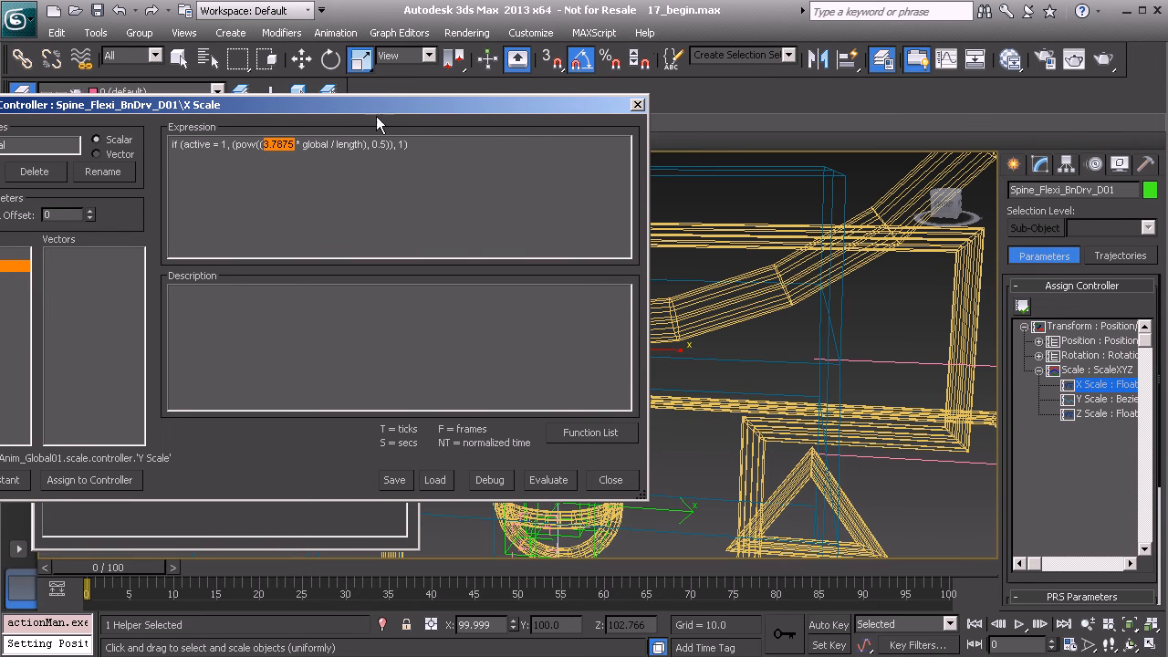
{"action": "left_click", "coordinate": [549, 480]}
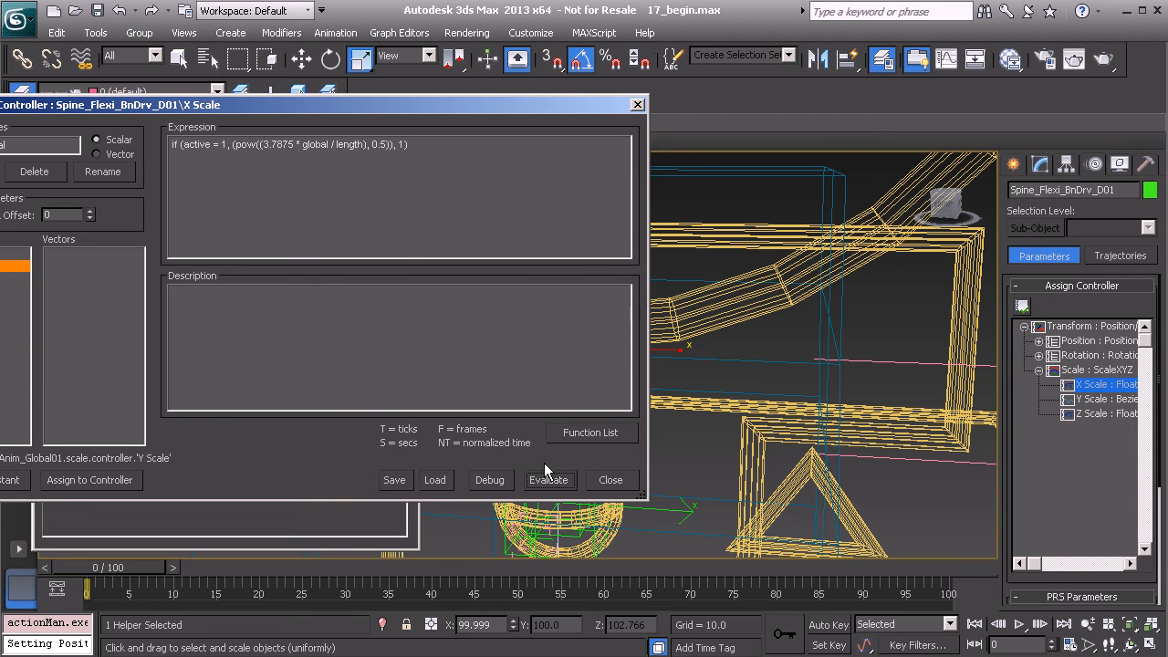
{"action": "left_click", "coordinate": [637, 105]}
- Open the Z Scale expression of Spine_Flexi_BnDrv_D01 and replace the constant multiplying global with 3.7875
{"action": "left_click", "coordinate": [1087, 415]}
{"action": "right_click", "coordinate": [1084, 418]}
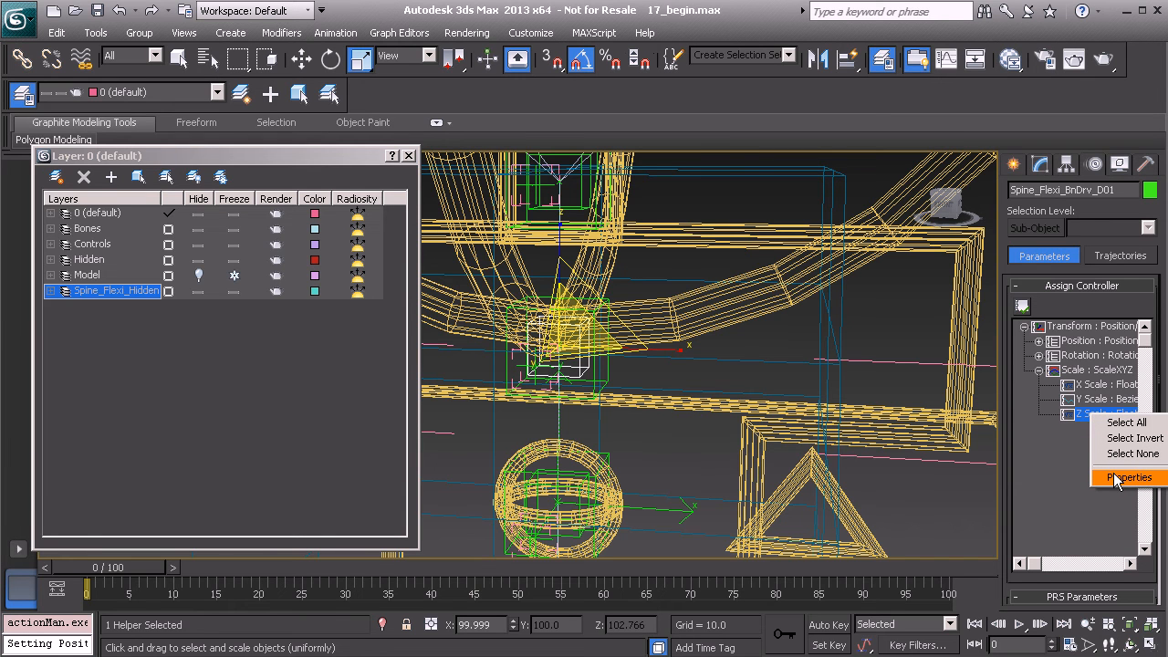
{"action": "left_click", "coordinate": [1122, 478]}
{"action": "left_click_drag", "start_coordinate": [376, 114], "coordinate": [654, 99]}
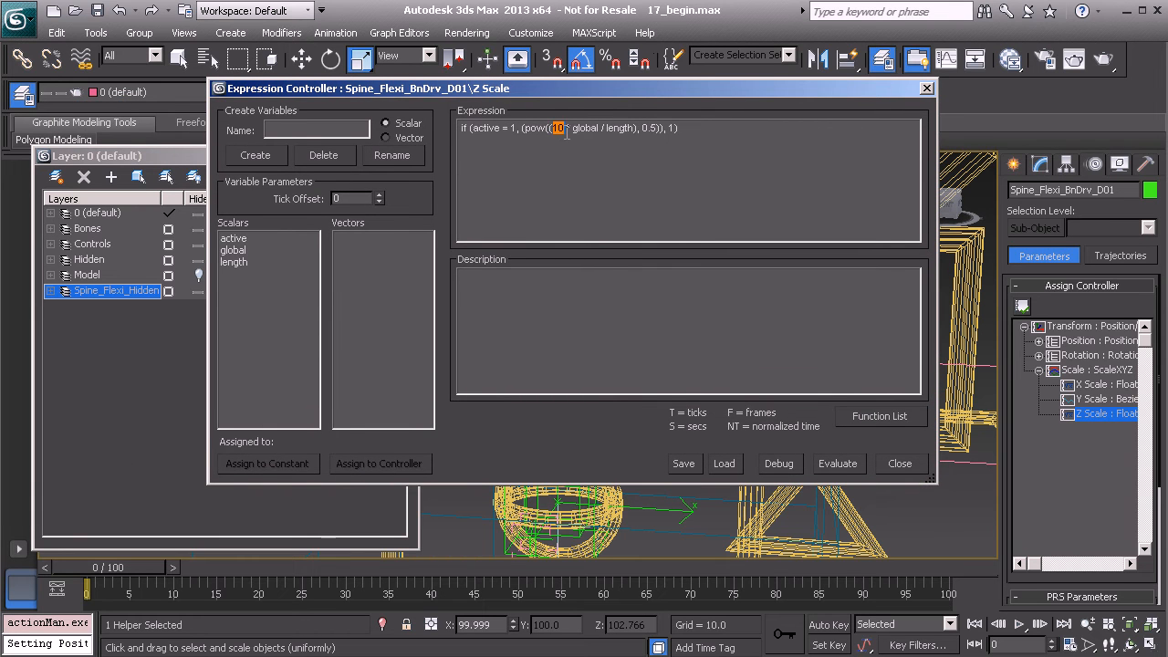
{"action": "type", "text": "3.7375"}
- Reassign the Z Scale expression's global scalar to the Y Scale controller of Anim_Global01, evaluate it and close the controller
{"action": "left_click", "coordinate": [232, 250]}
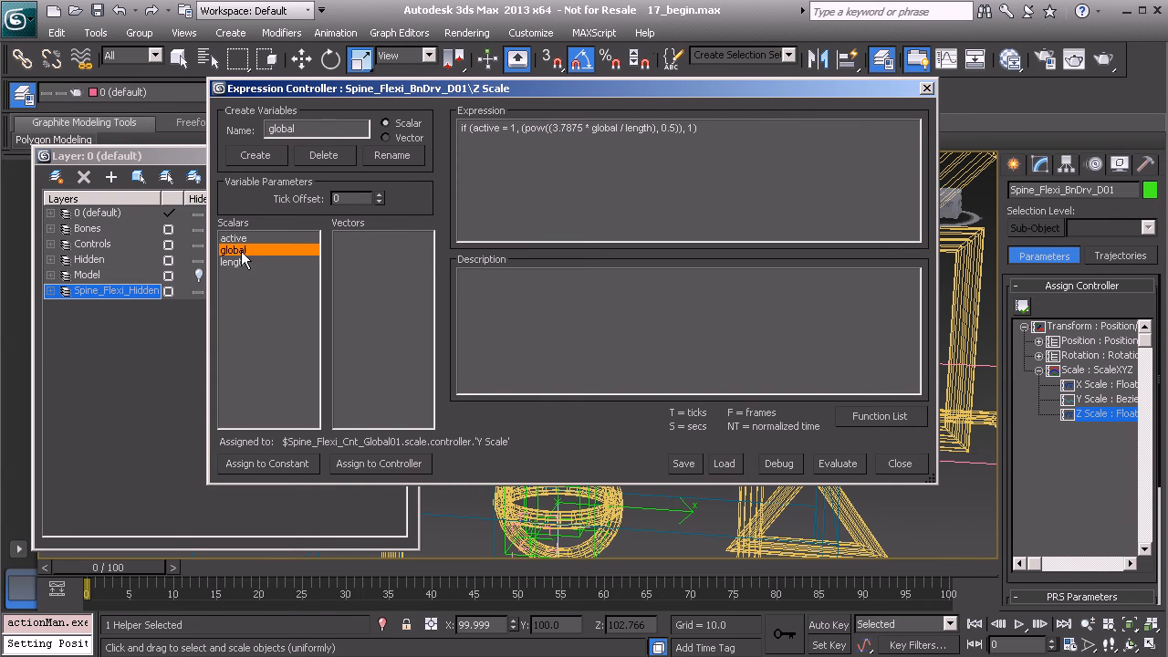
{"action": "left_click", "coordinate": [404, 468]}
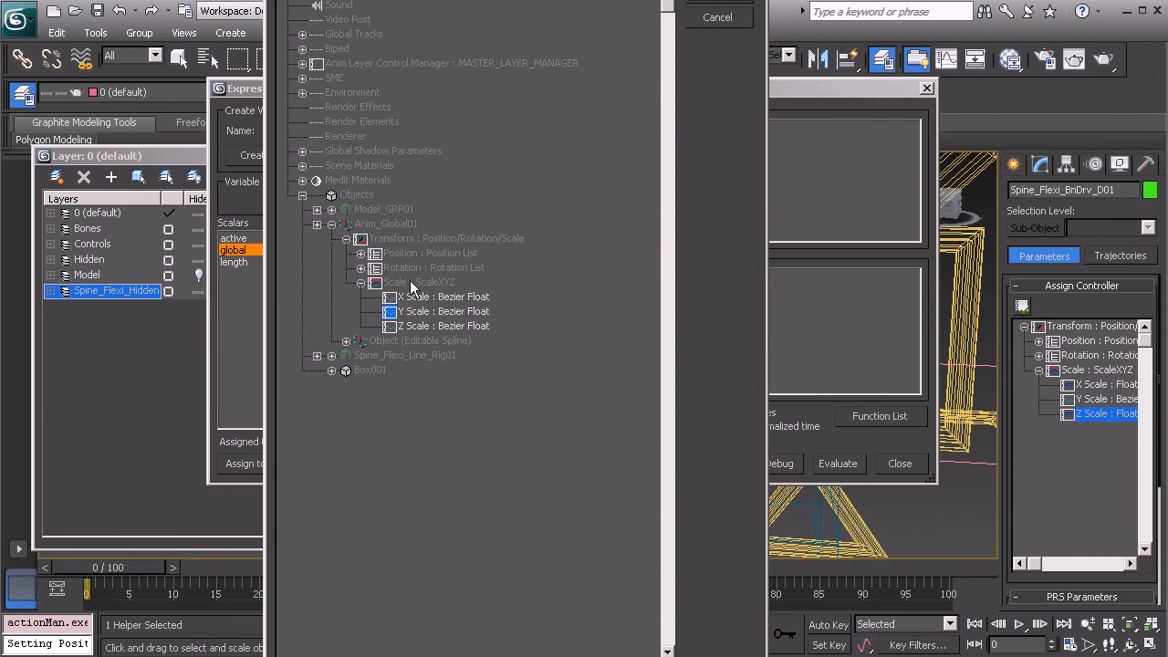
{"action": "left_click", "coordinate": [436, 313]}
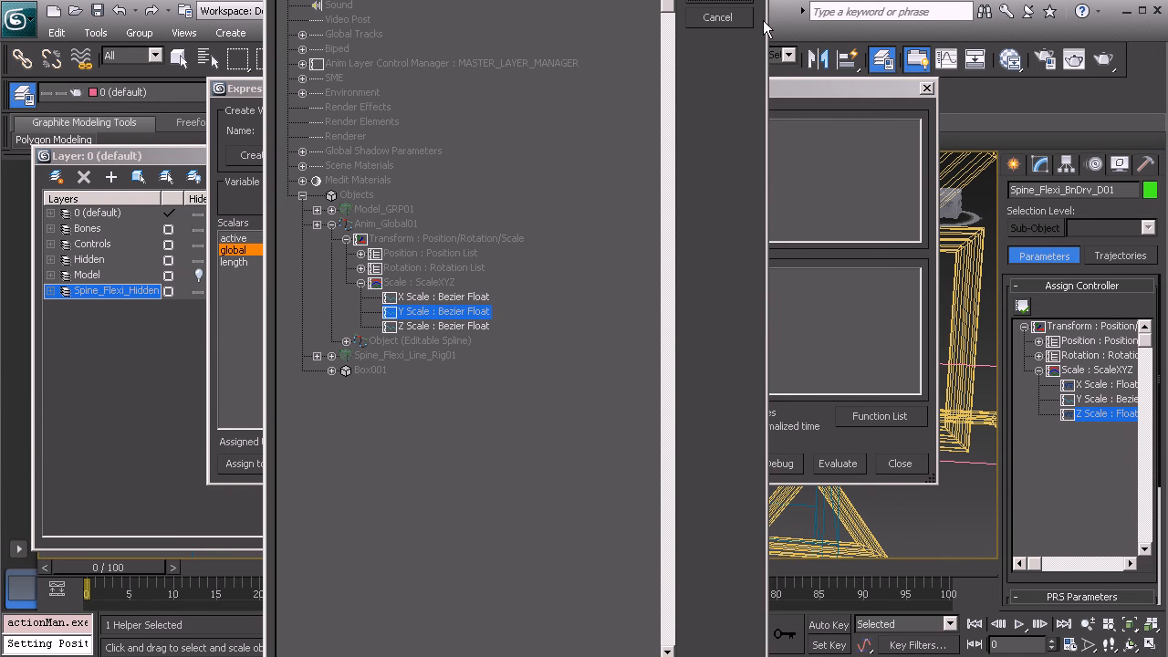
{"action": "left_click", "coordinate": [720, 1]}
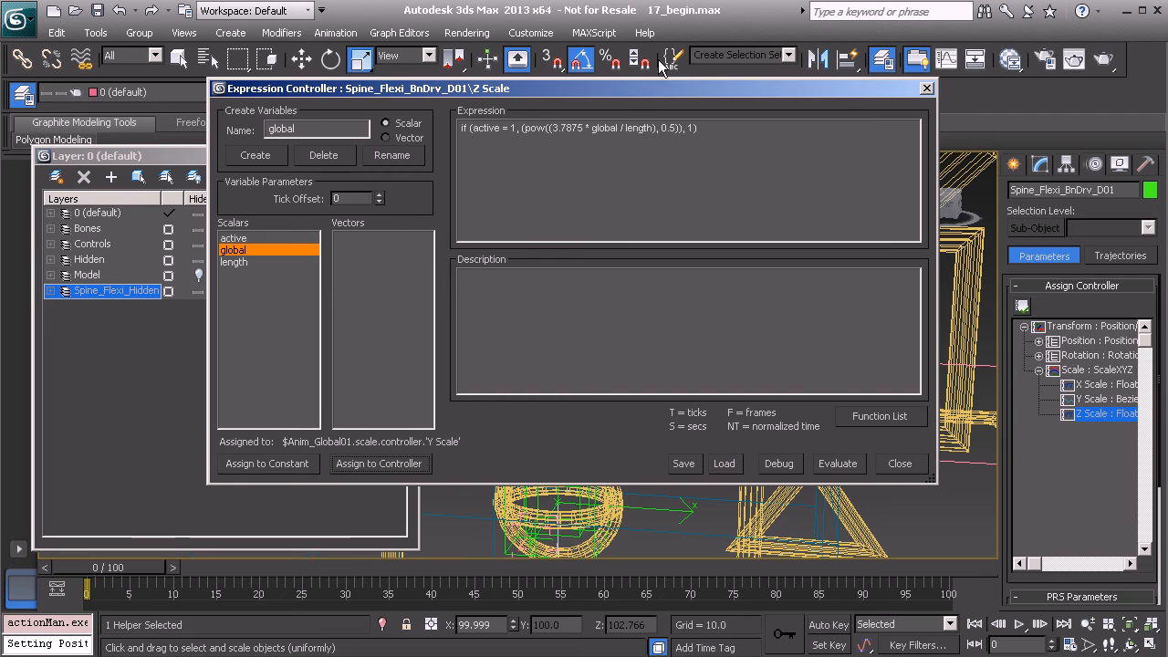
{"action": "left_click", "coordinate": [836, 464]}
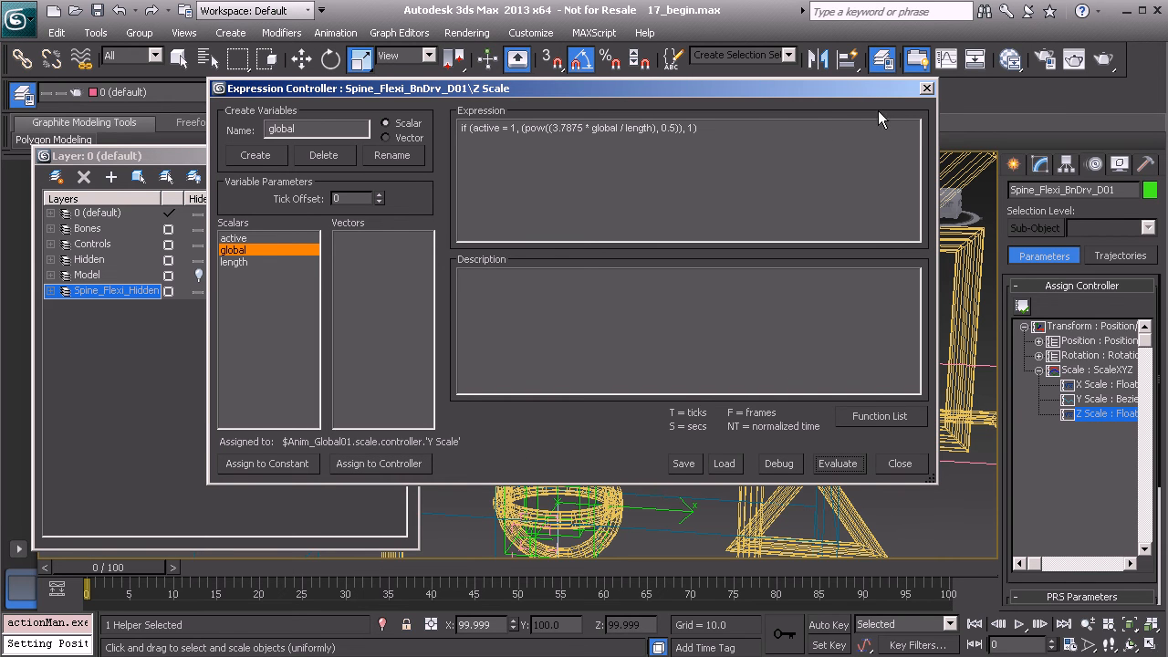
{"action": "left_click", "coordinate": [927, 89]}
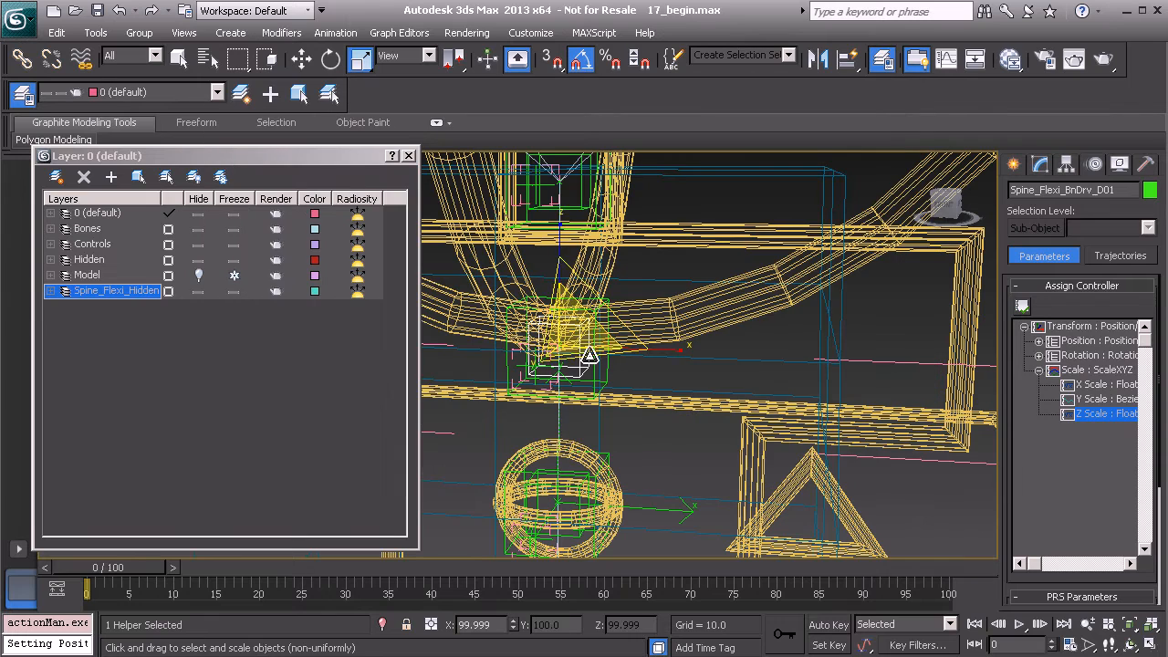
- Review the Z Scale expression of Spine_Flexi_BnDrv_B01 and close its controller
{"action": "scroll", "coordinate": [655, 318], "scroll_direction": "down", "scroll_amount": 6}
{"action": "middle_click_drag", "start_coordinate": [654, 321], "coordinate": [594, 391], "text": "alt"}
{"action": "scroll", "coordinate": [558, 400], "scroll_direction": "up", "scroll_amount": 3}
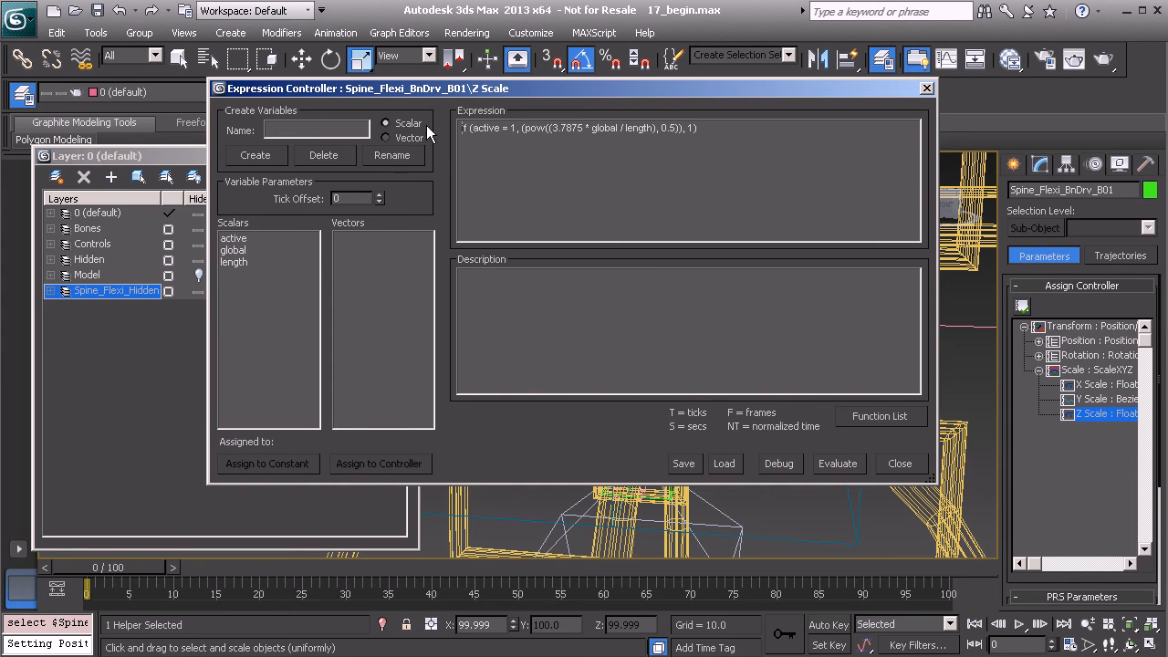
{"action": "left_click", "coordinate": [929, 89]}
- Select the Anim_COG01 control and check its SpineVOL_Active custom attribute
{"action": "scroll", "coordinate": [695, 295], "scroll_direction": "down", "scroll_amount": 5}
{"action": "middle_click_drag", "start_coordinate": [681, 355], "coordinate": [673, 308], "text": "alt"}
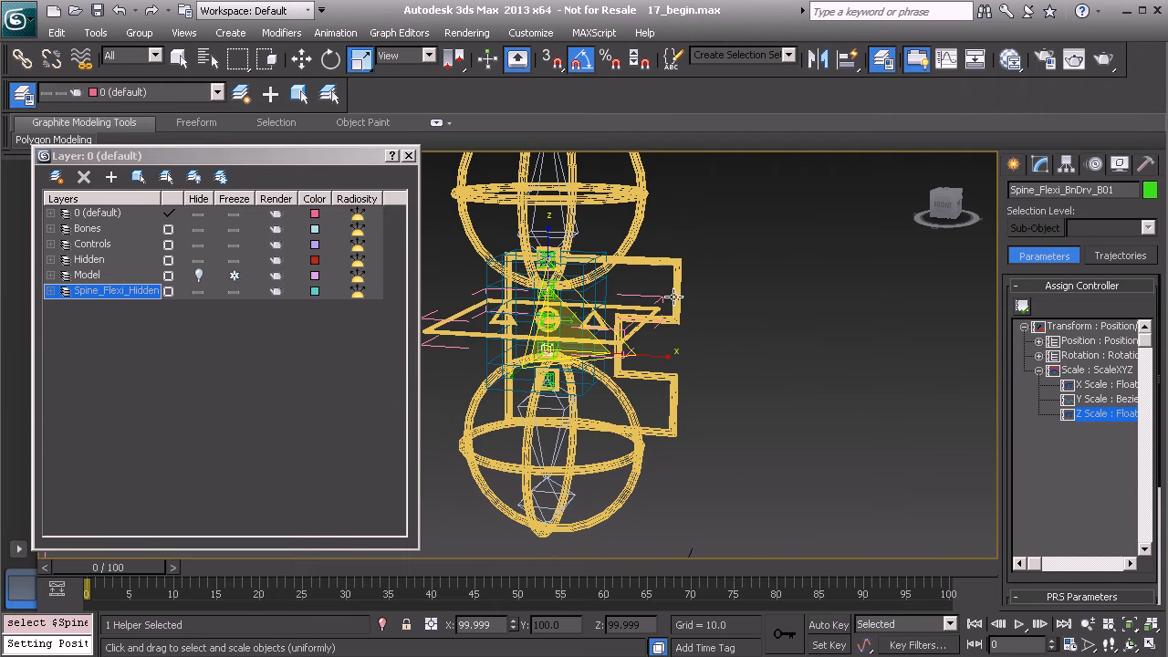
{"action": "left_click", "coordinate": [676, 310]}
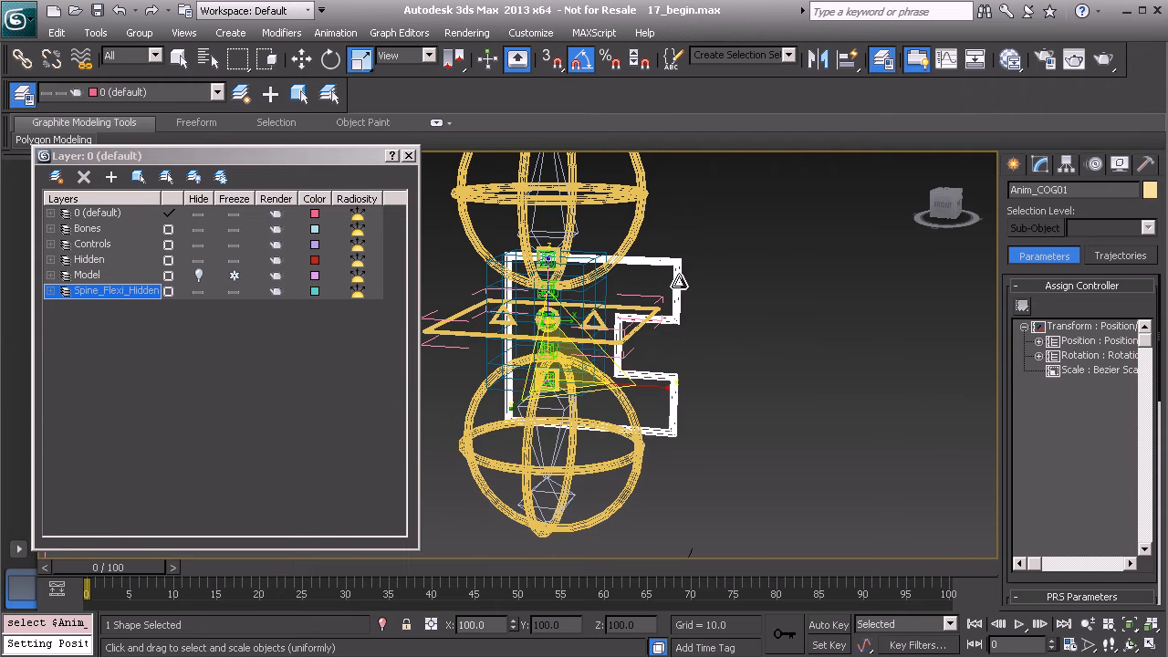
{"action": "left_click", "coordinate": [1040, 164]}
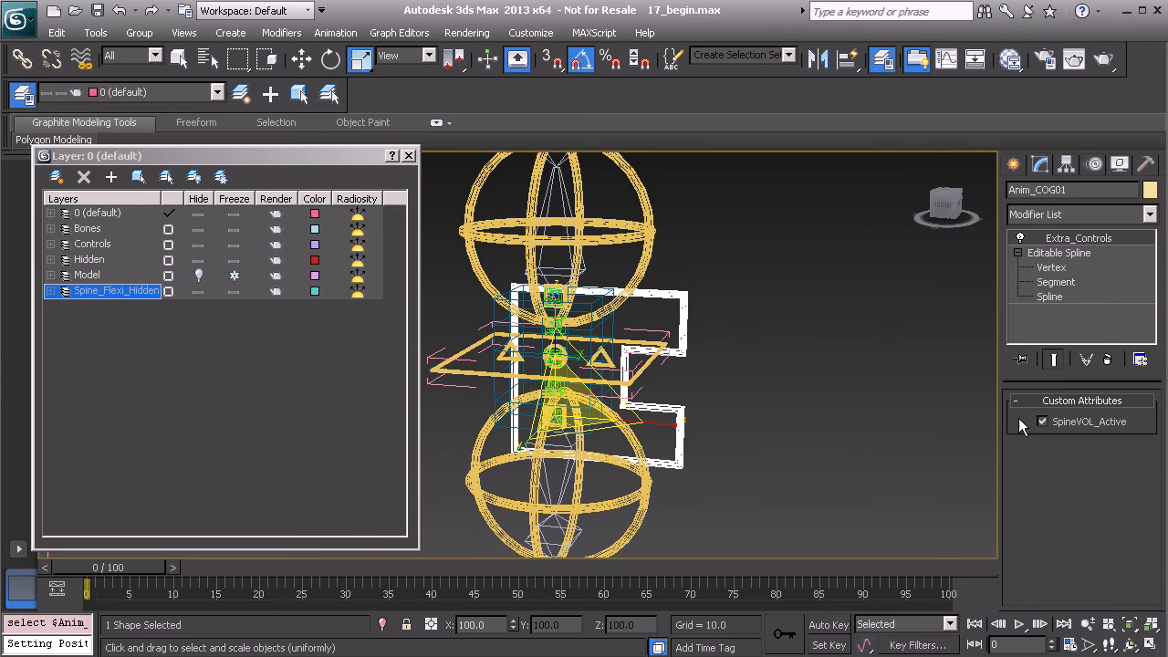
- Switch the viewport from wireframe back to shaded display with the whole rig in view
{"action": "scroll", "coordinate": [660, 341], "scroll_direction": "down", "scroll_amount": 5}
{"action": "mouse_move", "coordinate": [657, 417]}
{"action": "middle_mouse_down", "text": "alt"}
{"action": "mouse_move", "coordinate": [660, 432]}
{"action": "mouse_move", "coordinate": [669, 413]}
{"action": "middle_mouse_up", "text": "alt"}
{"action": "middle_click_drag", "start_coordinate": [651, 387], "coordinate": [648, 406], "text": "alt"}
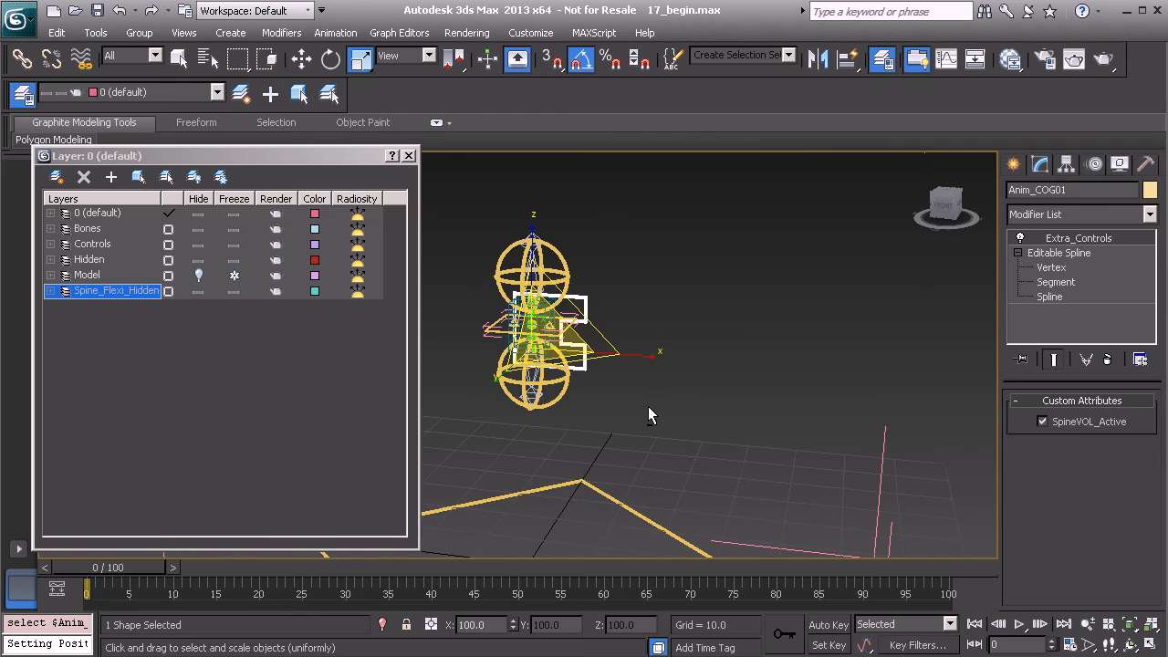
{"action": "key", "text": "F3"}
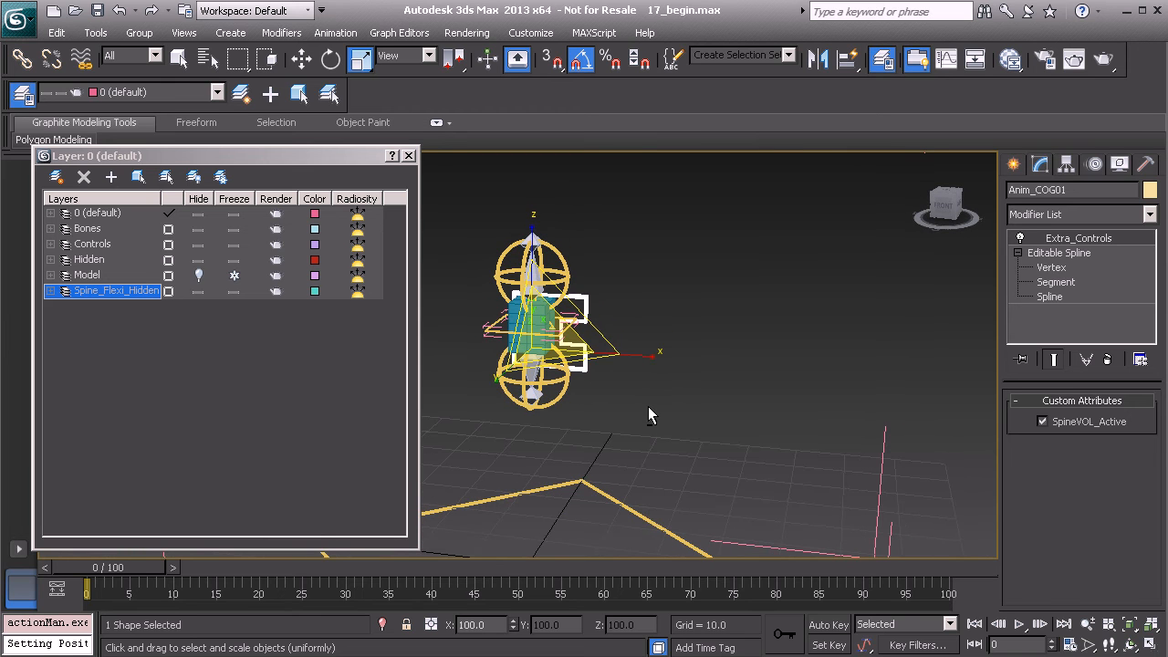
- Select the Anim_Global01 control and scale the whole rig up uniformly to about 253 percent
{"action": "left_click", "coordinate": [642, 516]}
{"action": "middle_click_drag", "start_coordinate": [596, 466], "coordinate": [623, 422], "text": "alt"}
{"action": "scroll", "coordinate": [597, 438], "scroll_direction": "down", "scroll_amount": 1}
{"action": "scroll", "coordinate": [611, 438], "scroll_direction": "up", "scroll_amount": 5}
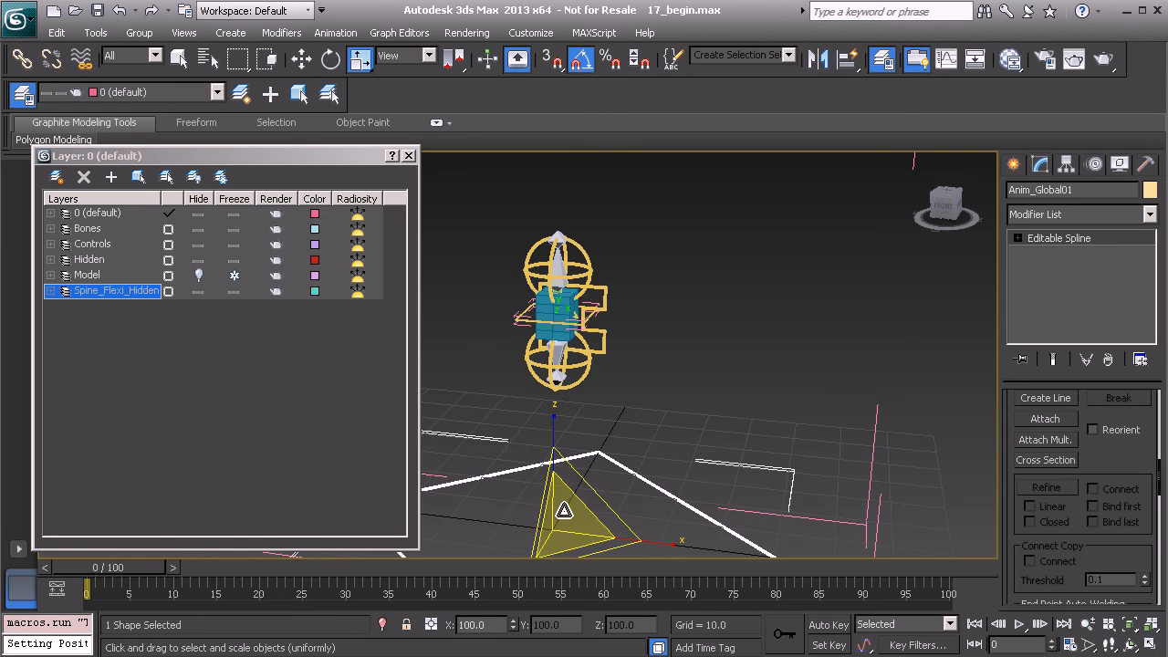
{"action": "left_click_drag", "start_coordinate": [595, 454], "coordinate": [671, 320]}
- Test volume preservation by raising Anim_Chest01 to a height of about 133.1 and Anim_Pelvis01 to about 122.3
{"action": "left_click", "coordinate": [659, 263]}
{"action": "middle_click_drag", "start_coordinate": [676, 330], "coordinate": [648, 337], "text": "alt"}
{"action": "scroll", "coordinate": [647, 337], "scroll_direction": "down", "scroll_amount": 2}
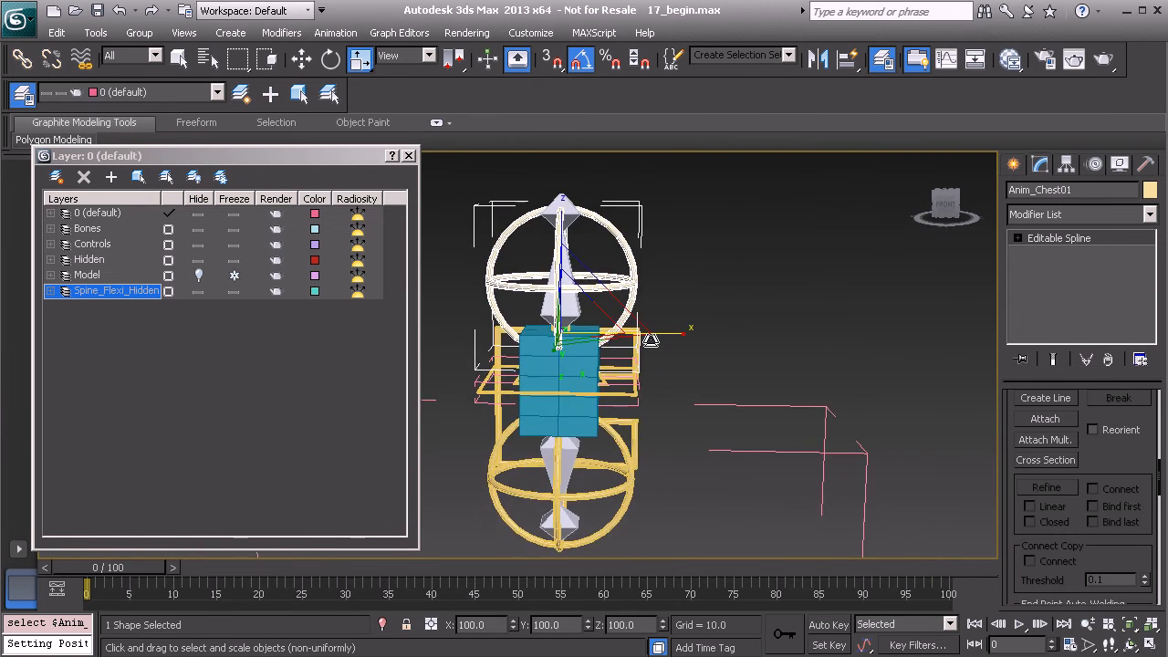
{"action": "key", "text": "w"}
{"action": "left_click_drag", "start_coordinate": [595, 289], "coordinate": [588, 182]}
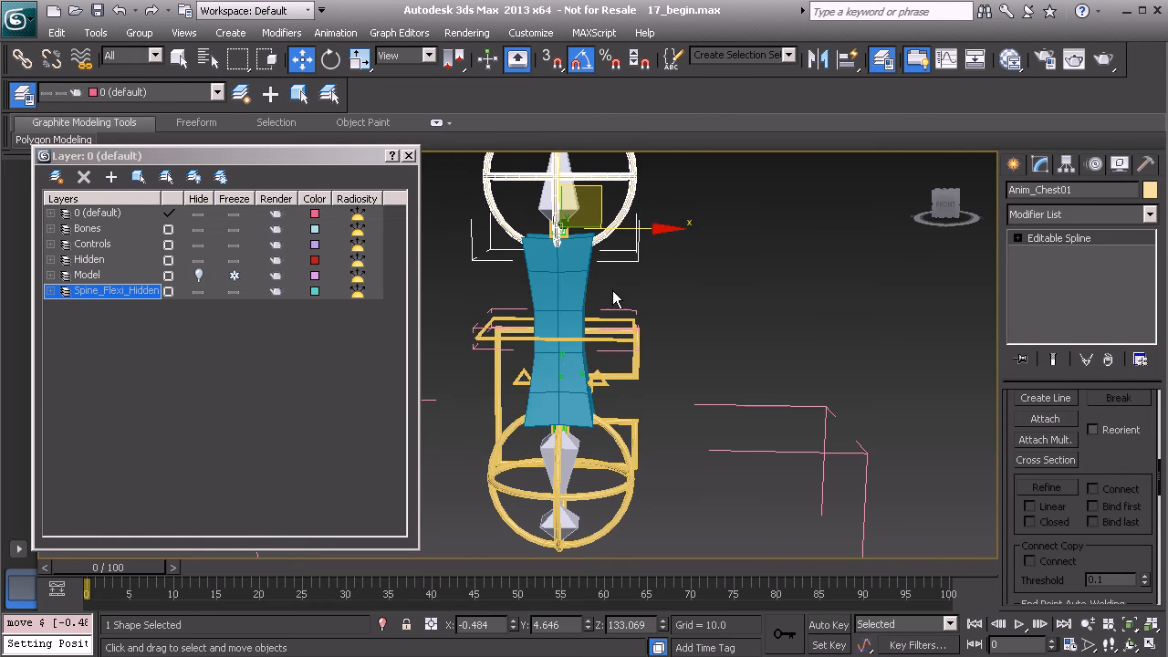
{"action": "left_click", "coordinate": [631, 487]}
{"action": "left_click_drag", "start_coordinate": [602, 387], "coordinate": [603, 232]}
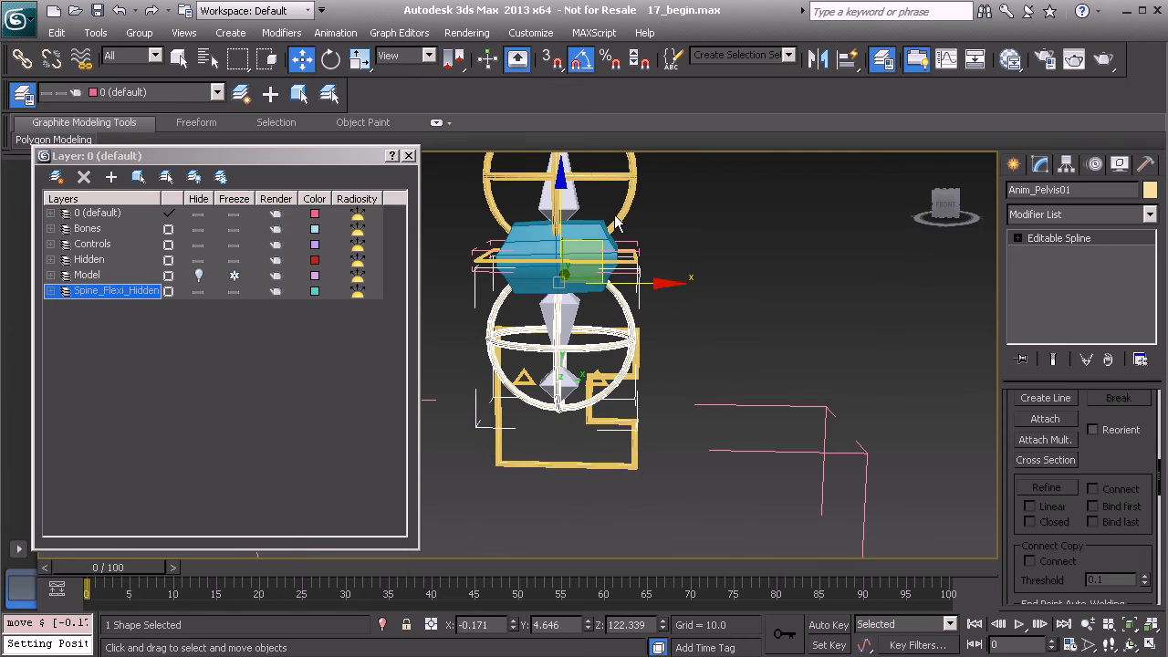
- Select both Anim_Chest01 and Anim_Pelvis01 and return them to their default positions
{"action": "left_click", "coordinate": [633, 180], "text": "ctrl"}
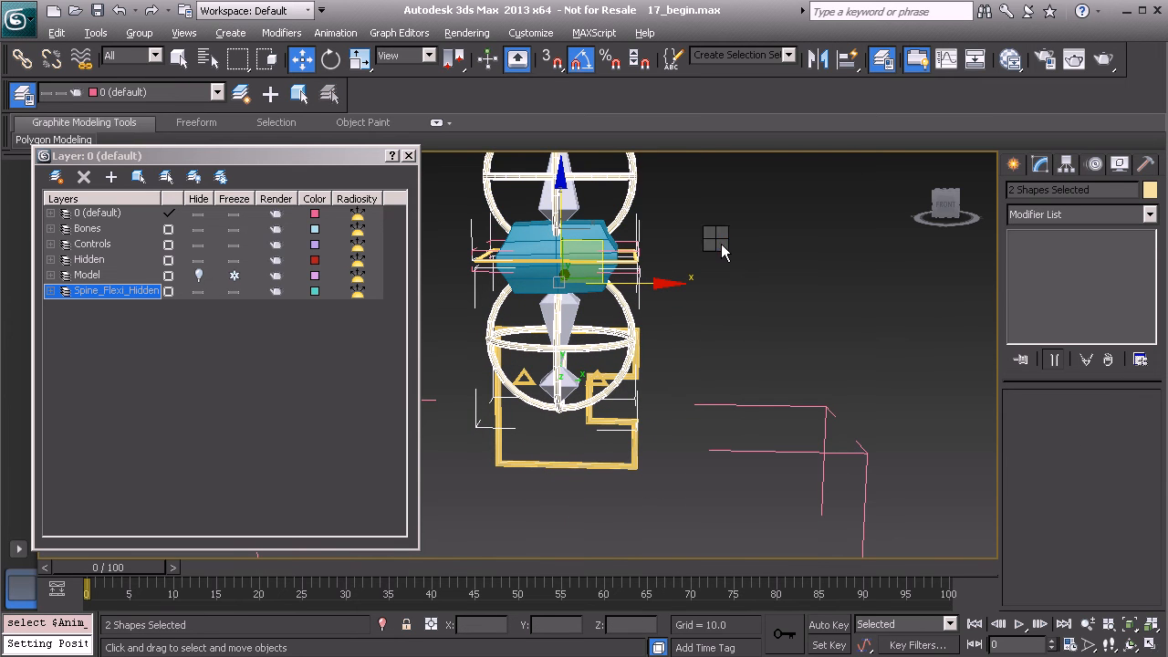
{"action": "right_click", "coordinate": [721, 244]}
{"action": "left_click", "coordinate": [646, 204]}
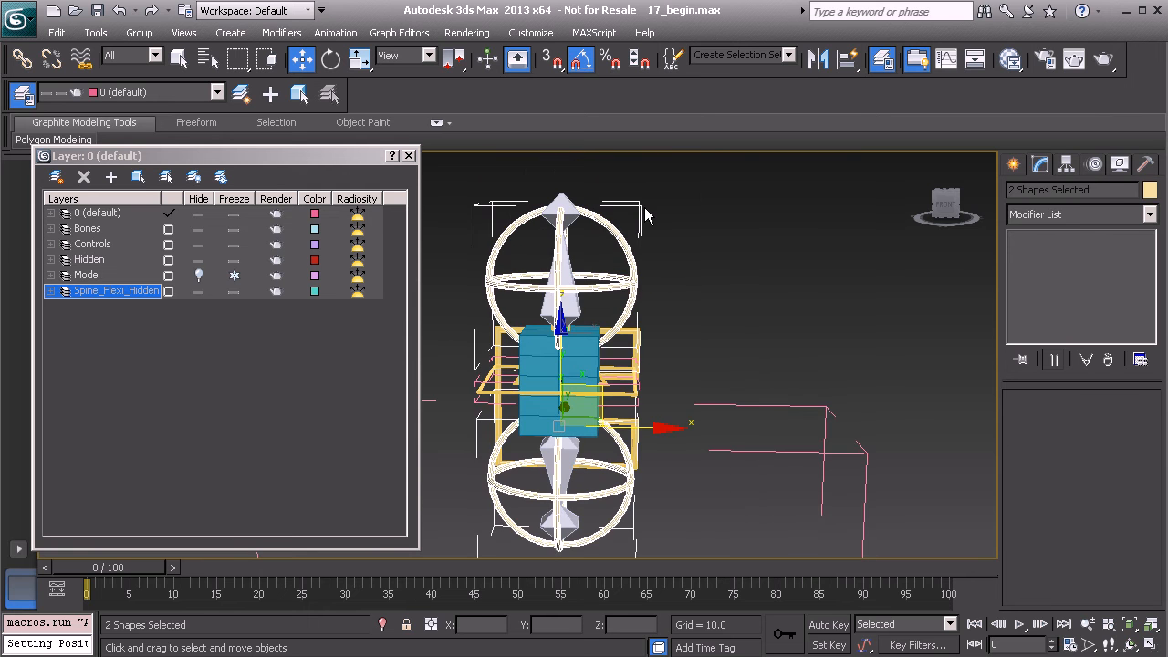
- Select the Anim_Global01 control and set its X, Y and Z scale to 100
{"action": "left_click", "coordinate": [712, 308]}
{"action": "middle_click_drag", "start_coordinate": [635, 408], "coordinate": [624, 309]}
{"action": "scroll", "coordinate": [624, 310], "scroll_direction": "down", "scroll_amount": 4}
{"action": "middle_click_drag", "start_coordinate": [616, 484], "coordinate": [613, 361]}
{"action": "left_click", "coordinate": [601, 441]}
{"action": "middle_click_drag", "start_coordinate": [604, 438], "coordinate": [626, 408]}
{"action": "key", "text": "r"}
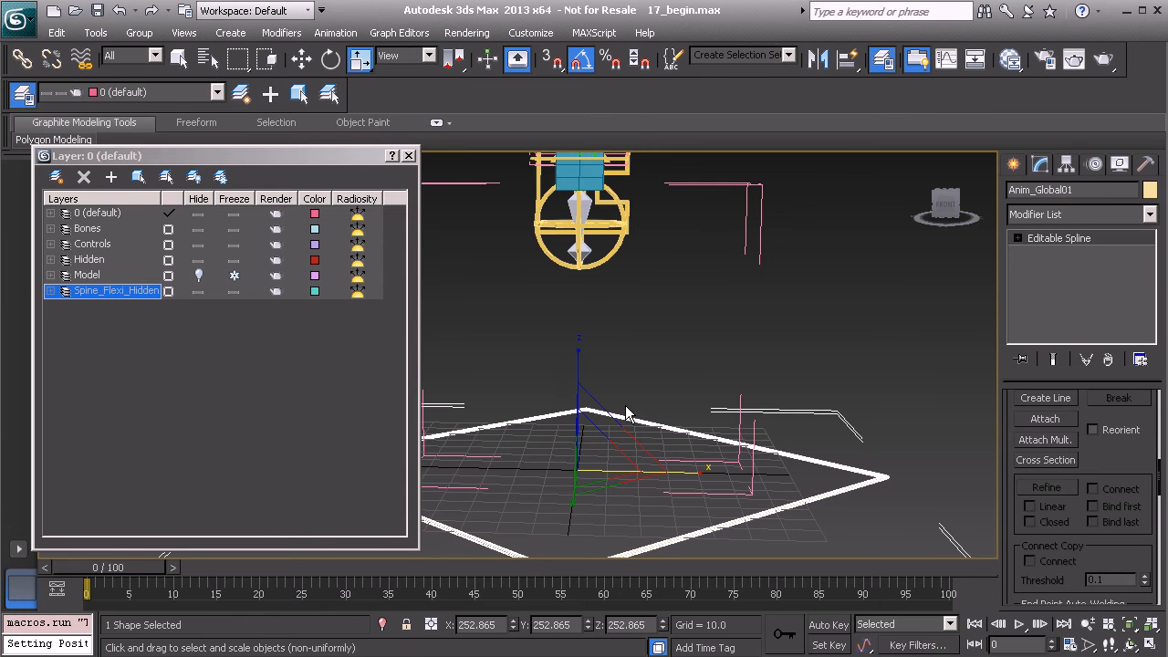
{"action": "middle_click_drag", "start_coordinate": [597, 445], "coordinate": [561, 497], "text": "alt"}
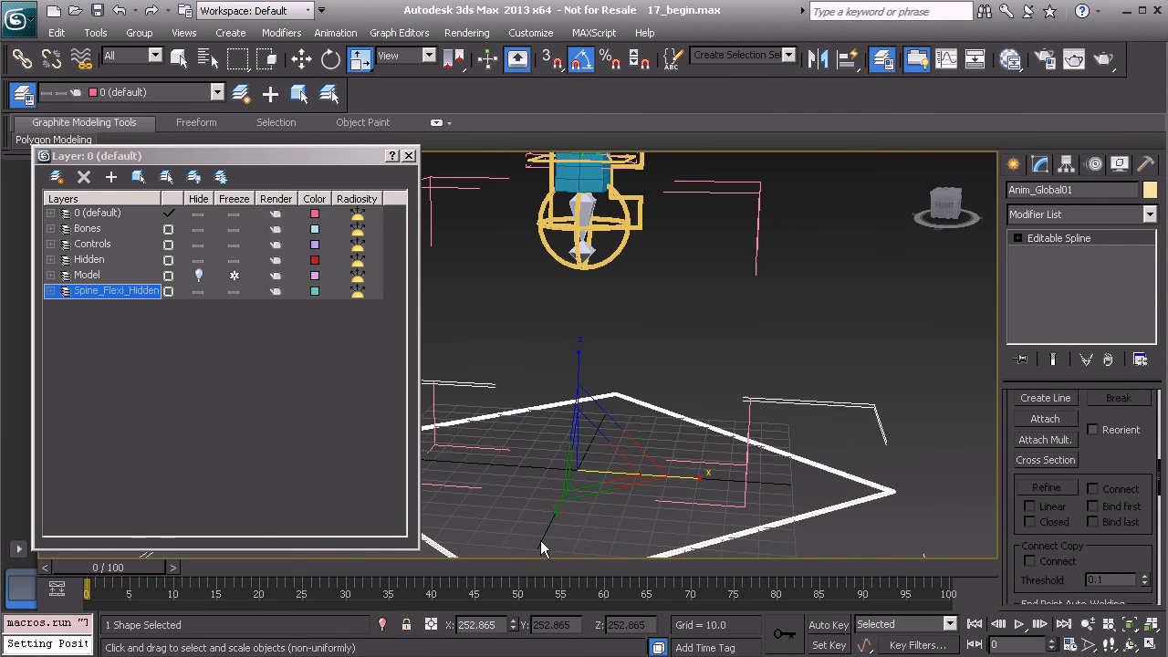
{"action": "double_click", "coordinate": [481, 627]}
{"action": "type", "text": "100"}
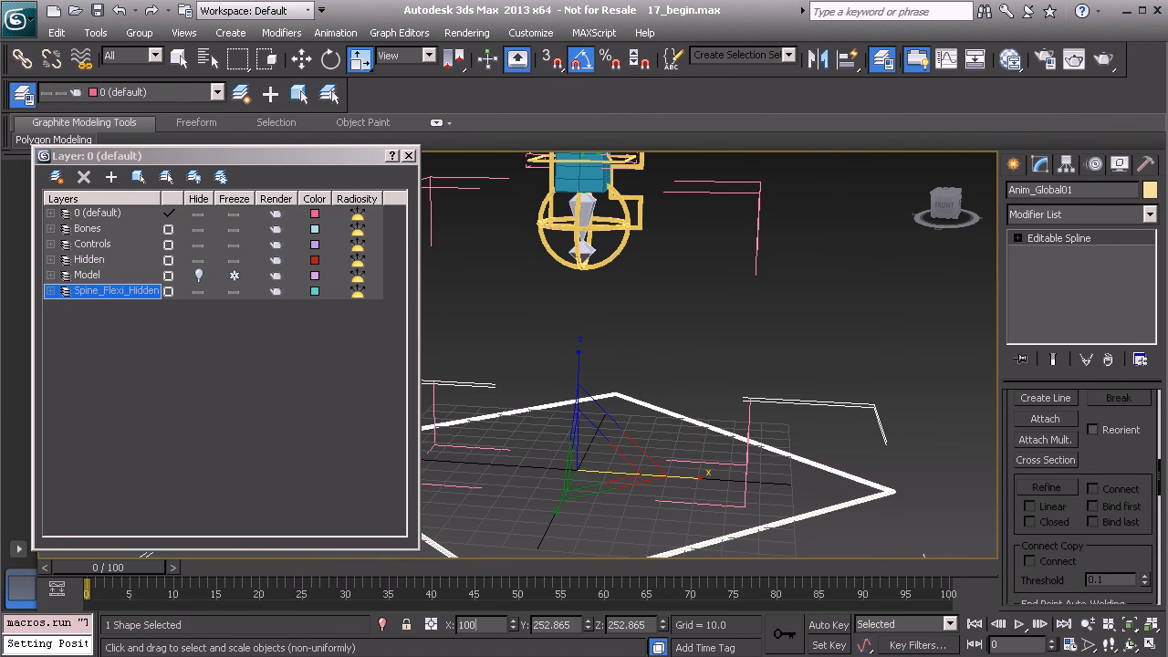
{"action": "key", "text": "Return"}
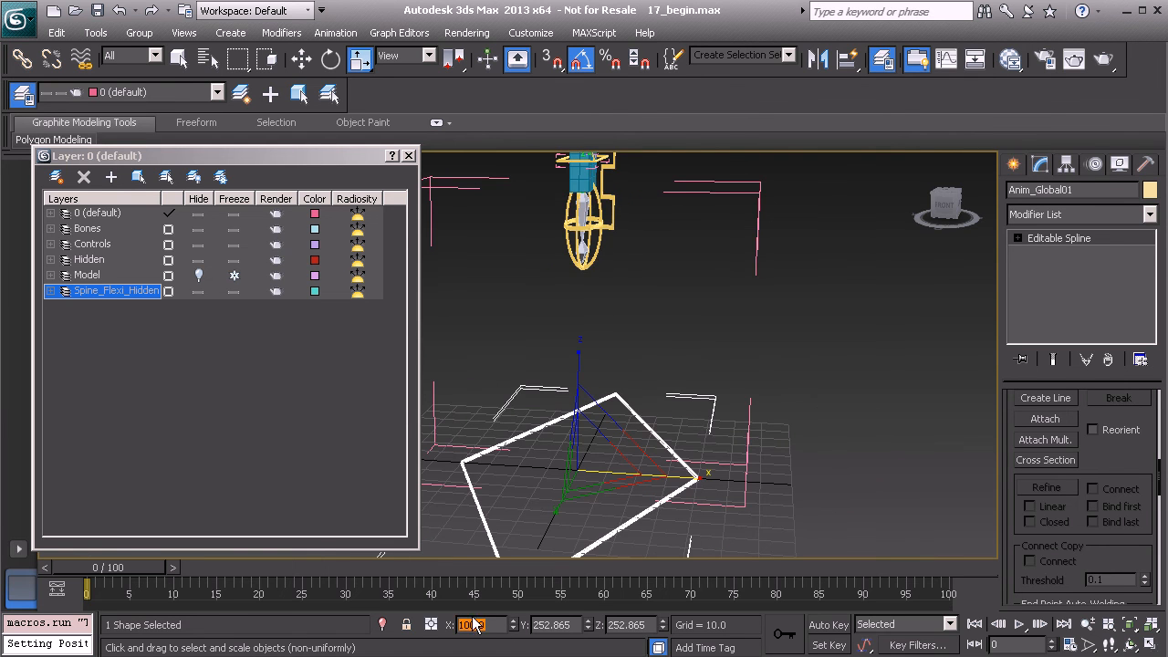
{"action": "double_click", "coordinate": [563, 624]}
{"action": "type", "text": "100"}
{"action": "key", "text": "Return"}
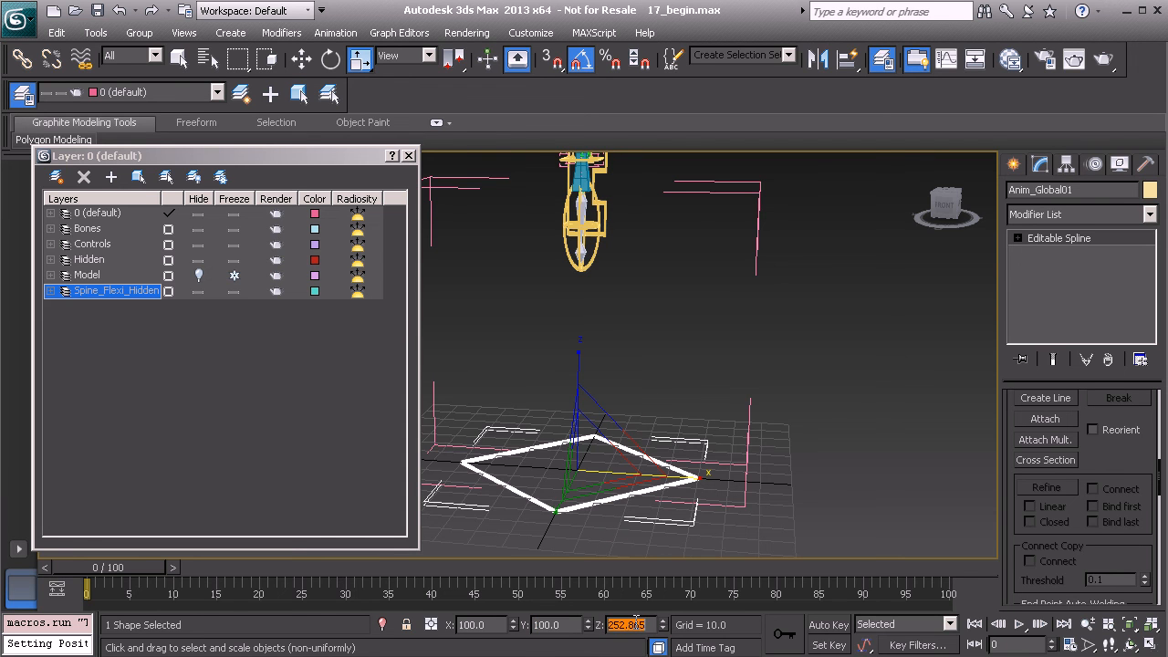
{"action": "key", "text": "Return"}
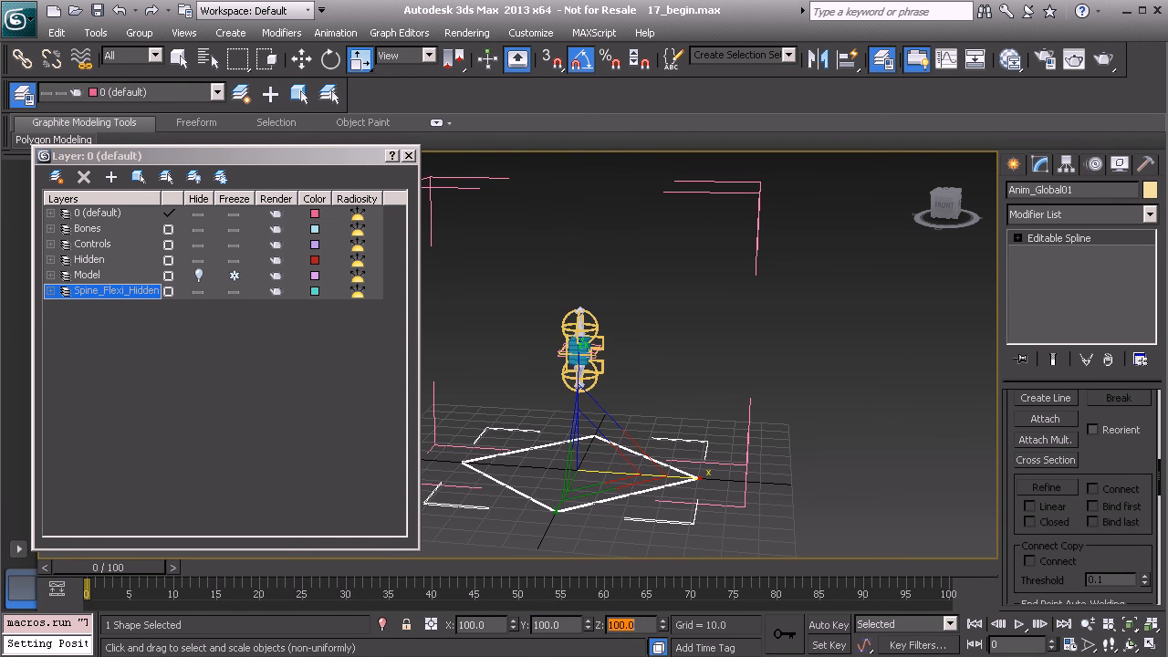
{"action": "left_click", "coordinate": [701, 370]}
{"action": "middle_click_drag", "start_coordinate": [701, 371], "coordinate": [631, 456], "text": "alt"}
{"action": "scroll", "coordinate": [631, 456], "scroll_direction": "up", "scroll_amount": 4}
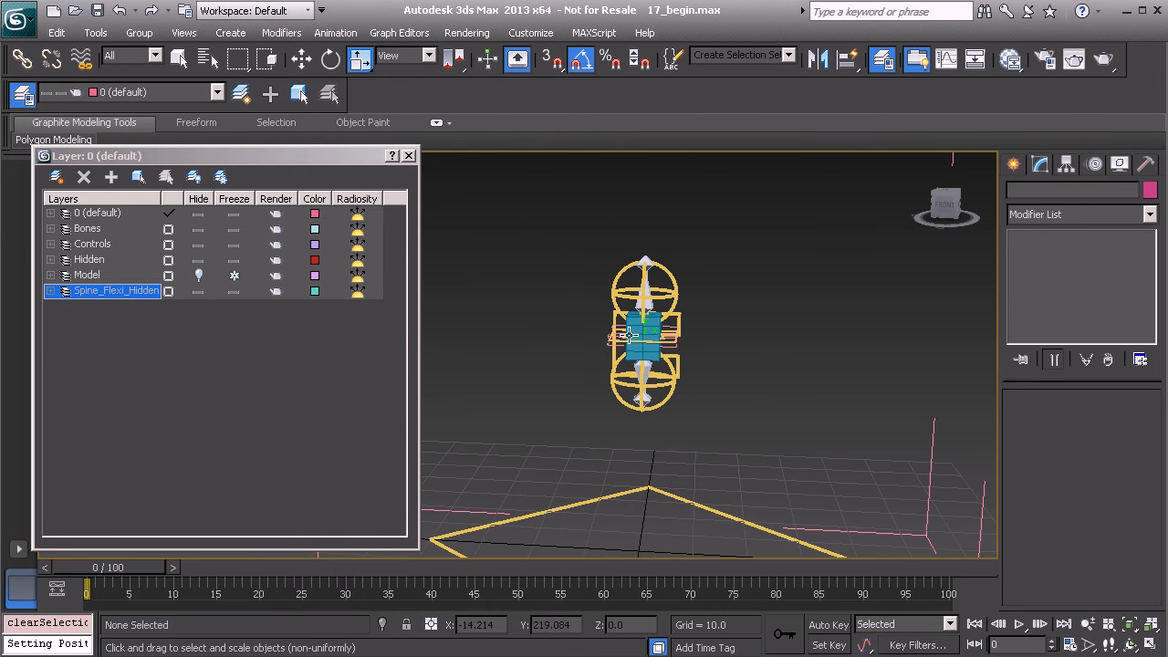
{"action": "middle_click_drag", "start_coordinate": [622, 376], "coordinate": [563, 398], "text": "alt"}
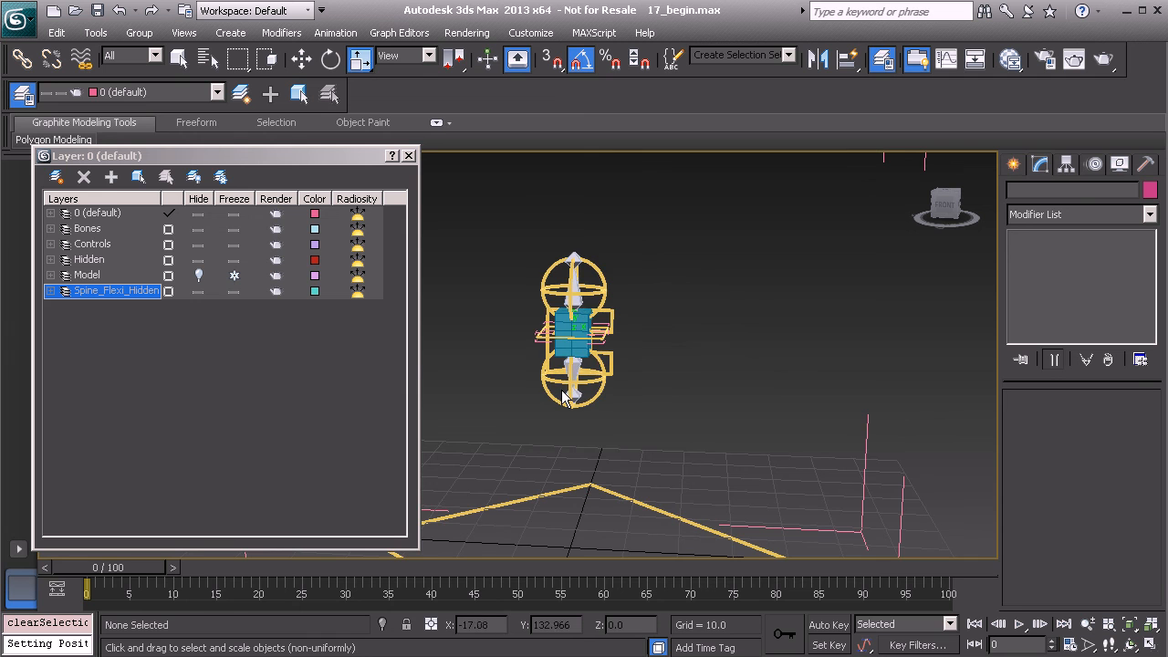
{"action": "middle_click_drag", "start_coordinate": [590, 319], "coordinate": [585, 345], "text": "alt"}
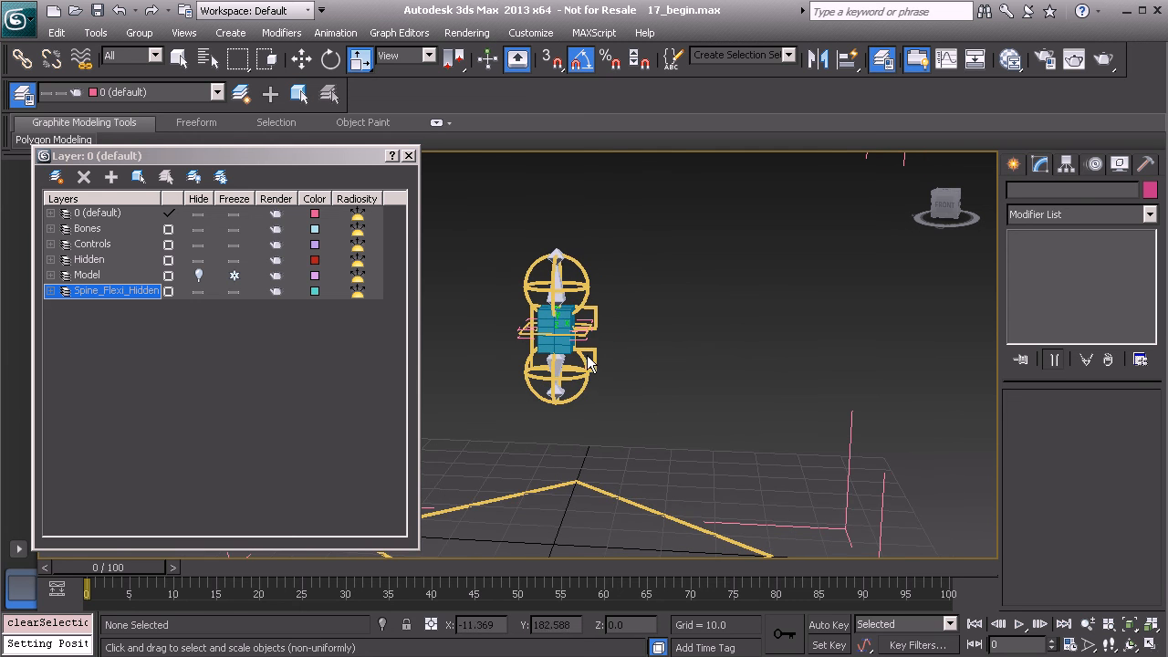
- Try scaling the rig with the Anim_Global01 control and undo the scaling
{"action": "left_click", "coordinate": [617, 495]}
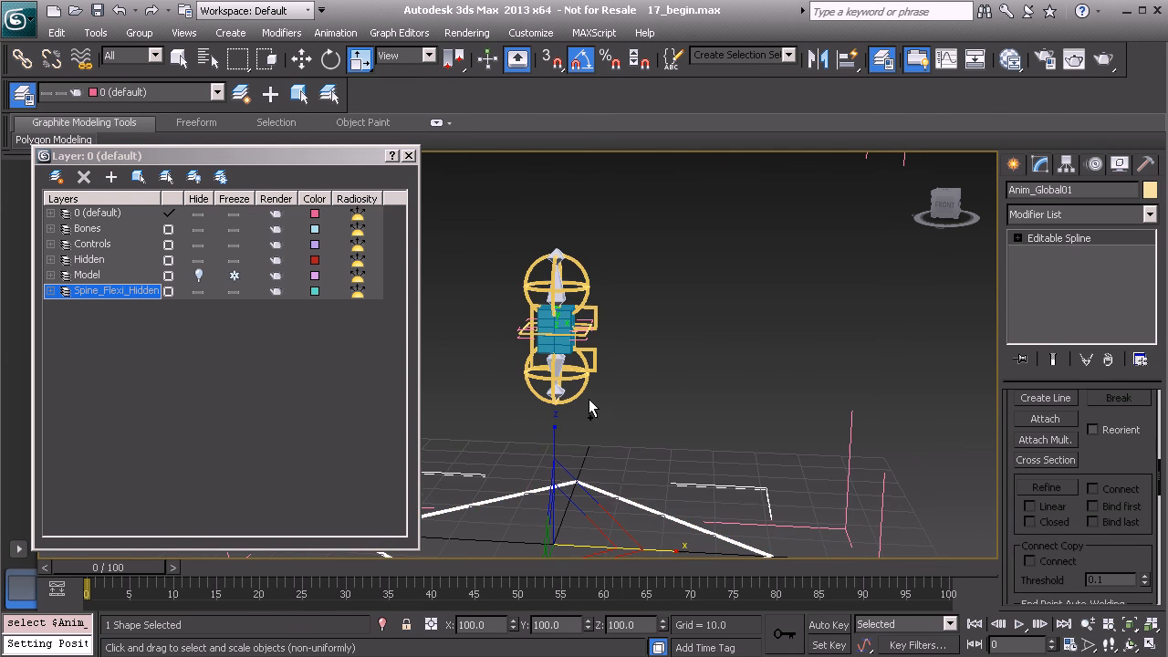
{"action": "scroll", "coordinate": [596, 420], "scroll_direction": "down", "scroll_amount": 1}
{"action": "middle_click_drag", "start_coordinate": [574, 484], "coordinate": [551, 497], "text": "alt"}
{"action": "mouse_move", "coordinate": [548, 512]}
{"action": "left_mouse_down"}
{"action": "mouse_move", "coordinate": [593, 412]}
{"action": "mouse_move", "coordinate": [551, 432]}
{"action": "mouse_move", "coordinate": [558, 417]}
{"action": "mouse_move", "coordinate": [584, 420]}
{"action": "mouse_move", "coordinate": [606, 403]}
{"action": "mouse_move", "coordinate": [567, 509]}
{"action": "left_mouse_up"}
{"action": "key", "text": "ctrl+z"}
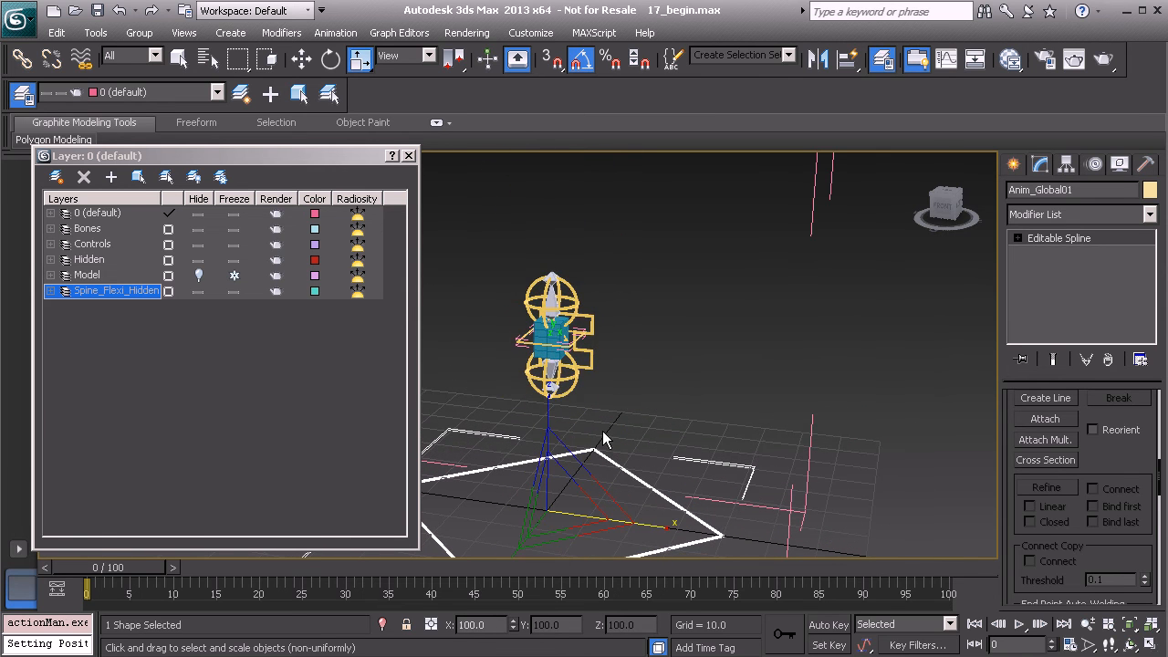
- Hide the Spine_Flexi_Hidden layer and delete the blue test box surrounding the spine
{"action": "middle_click_drag", "start_coordinate": [627, 421], "coordinate": [636, 397]}
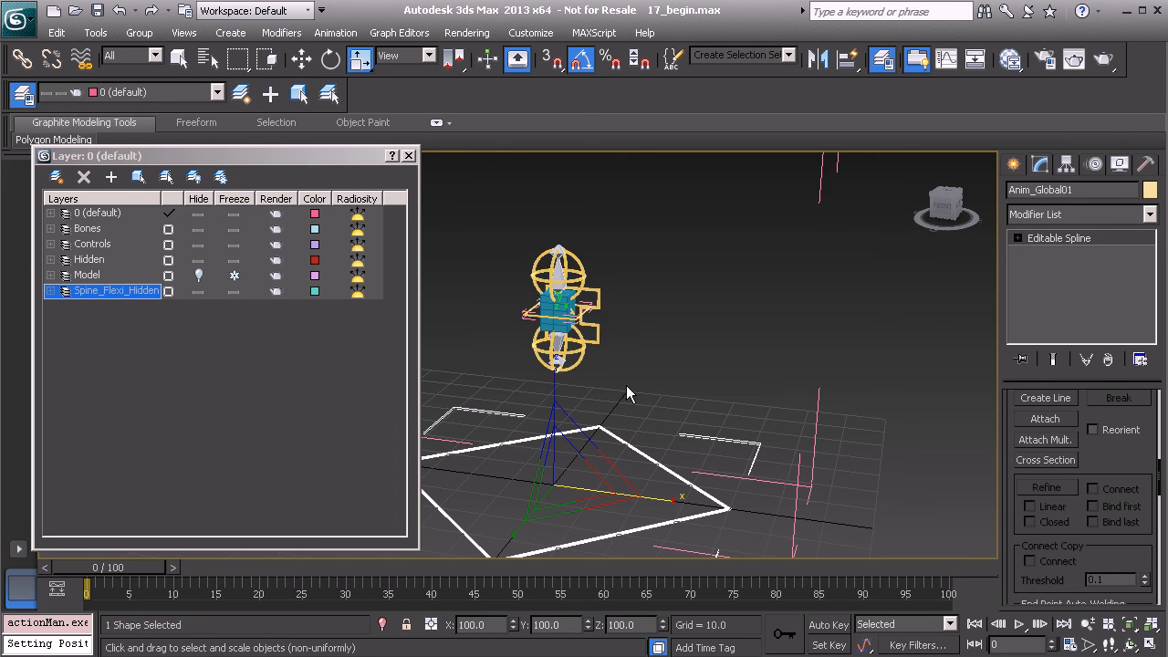
{"action": "left_click", "coordinate": [199, 291]}
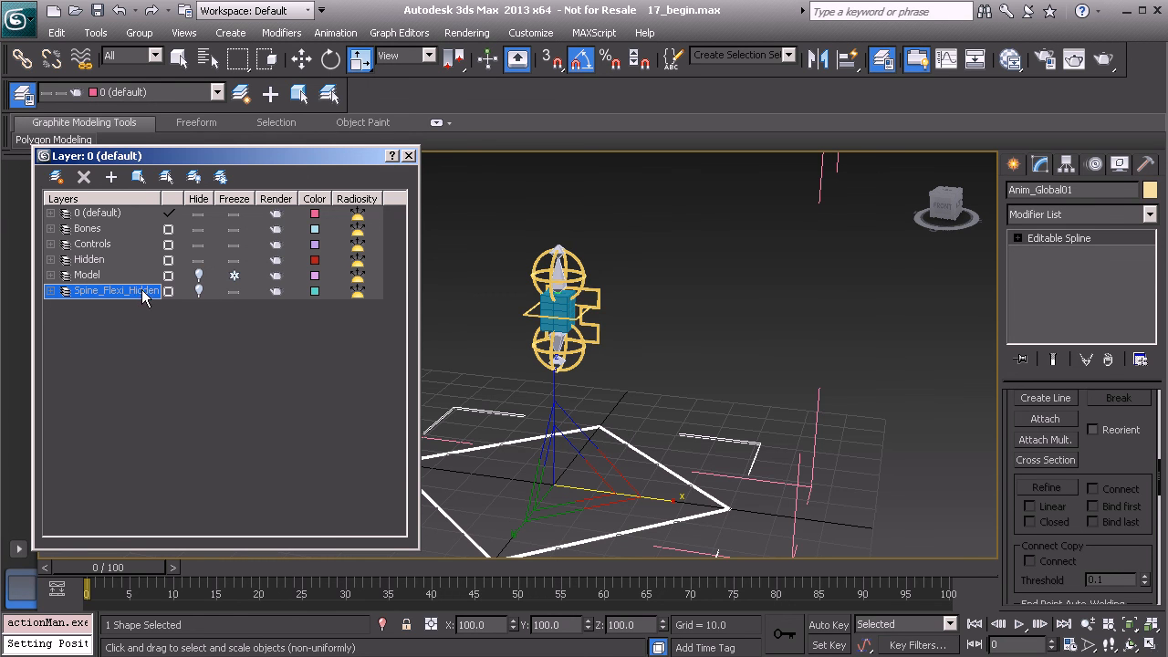
{"action": "scroll", "coordinate": [575, 363], "scroll_direction": "up", "scroll_amount": 5}
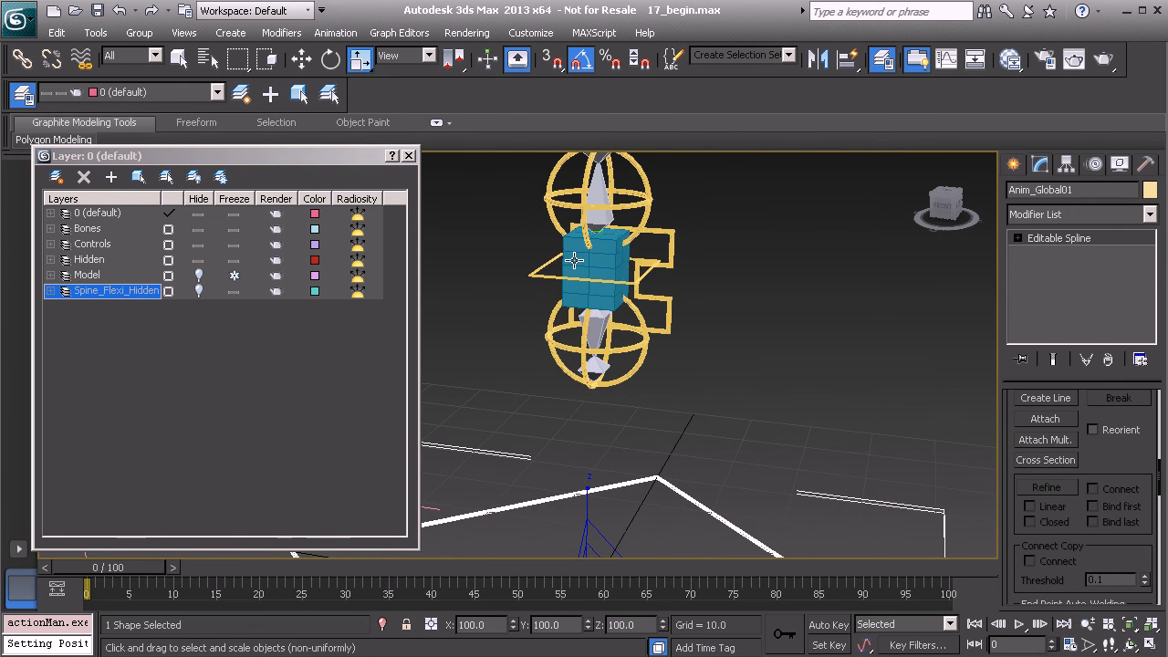
{"action": "left_click", "coordinate": [578, 259]}
{"action": "key", "text": "Delete"}
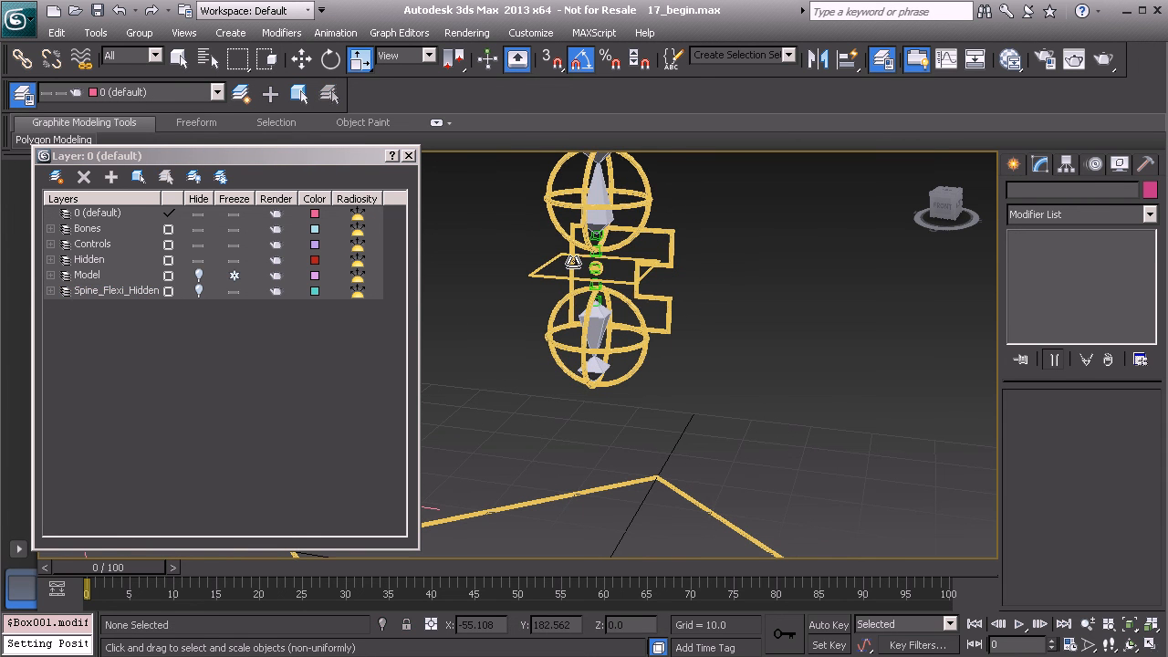
{"action": "middle_click_drag", "start_coordinate": [569, 264], "coordinate": [561, 381]}
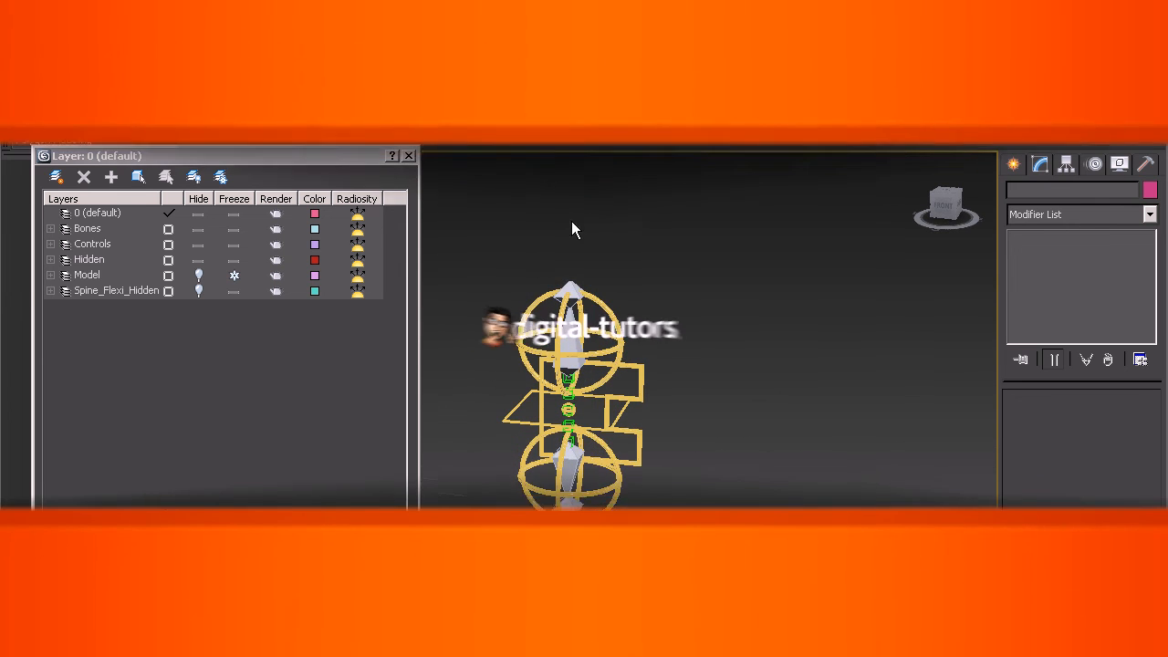